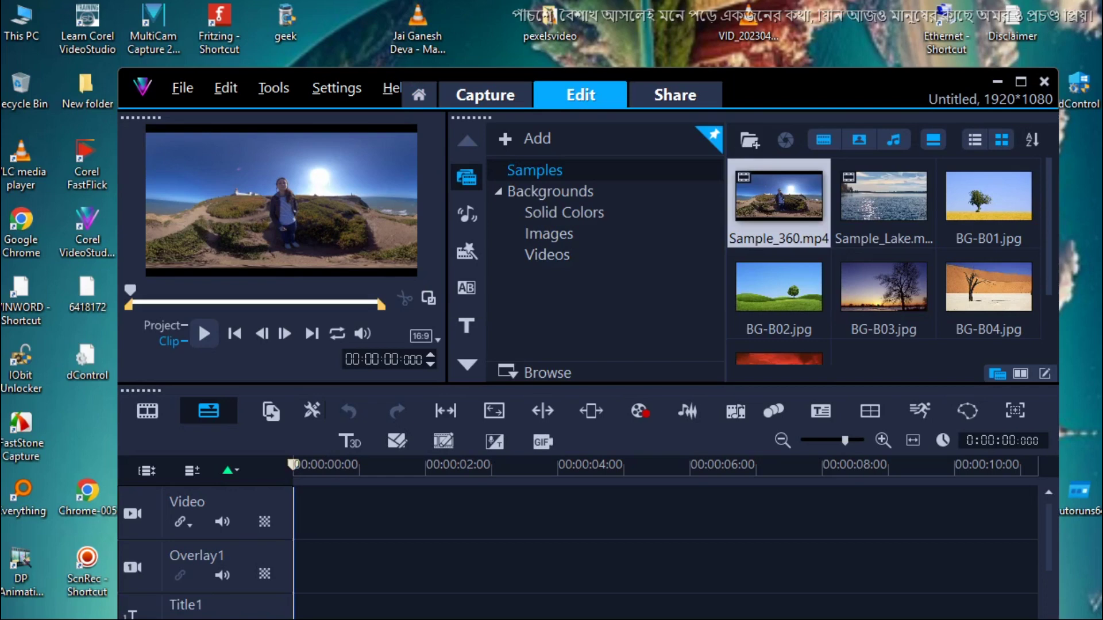
# Move and maximize the program window, then restore it to a smaller size at the left.
pyautogui.moveTo(757, 82); pyautogui.dragTo(729, 32)
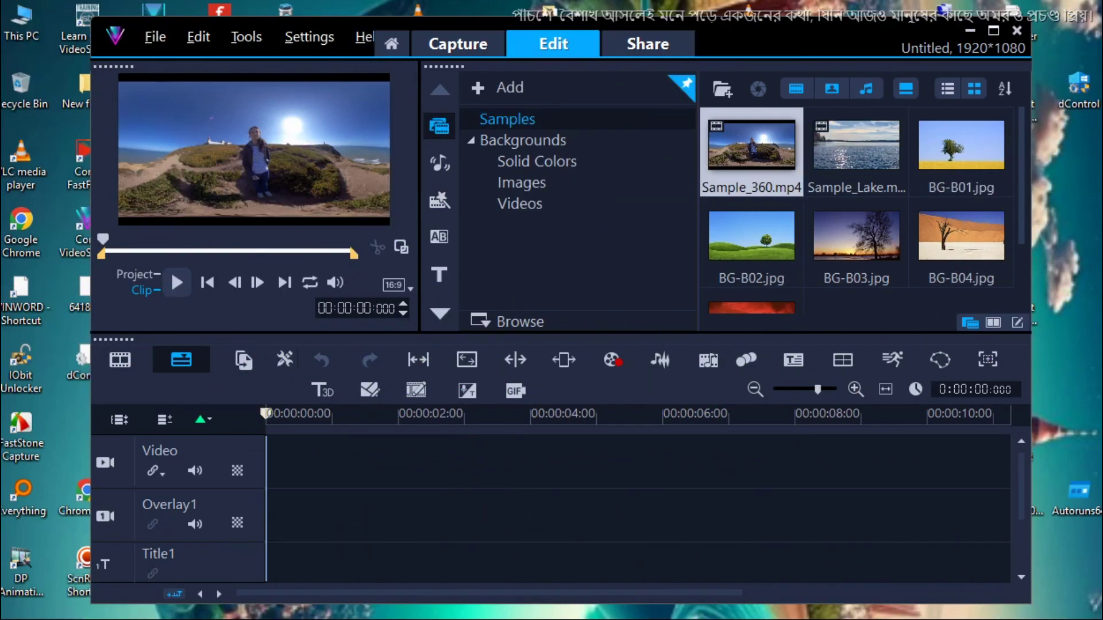
pyautogui.click(994, 31)
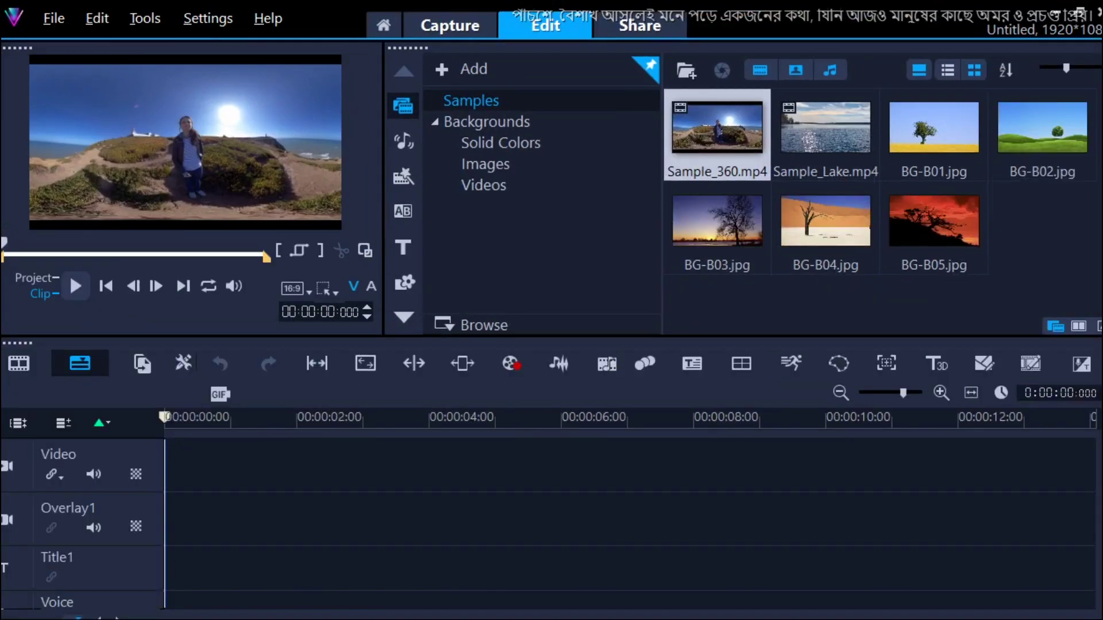
pyautogui.moveTo(864, 25); pyautogui.dragTo(742, 40)
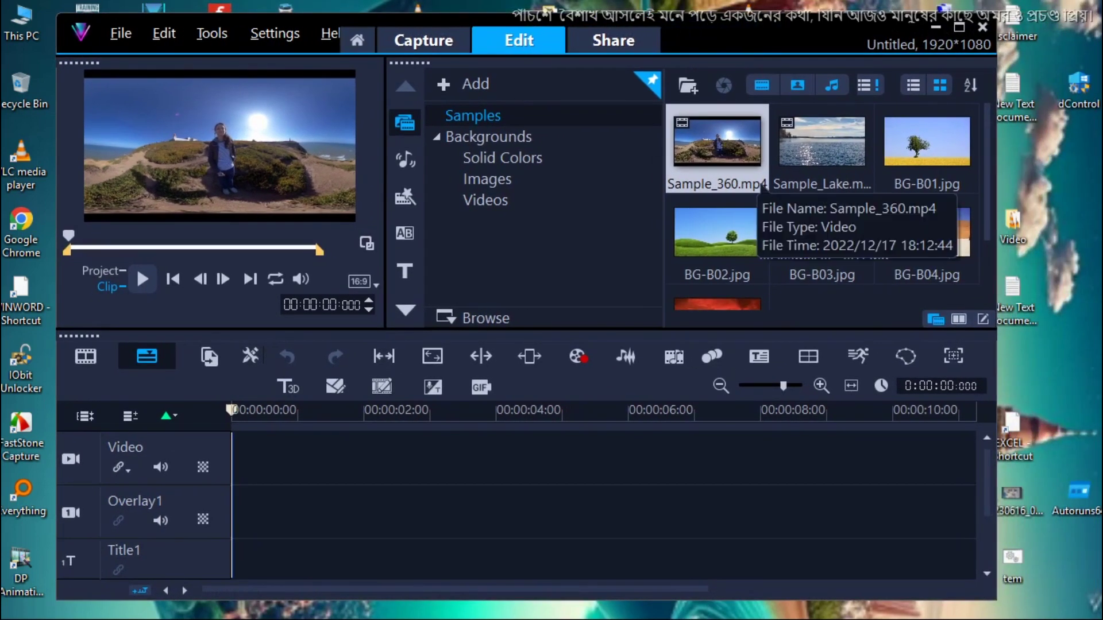
# Preview the Sample_Lake.mp4 video and the BG-B02.jpg hills image, then open the Help menu.
pyautogui.click(822, 167)
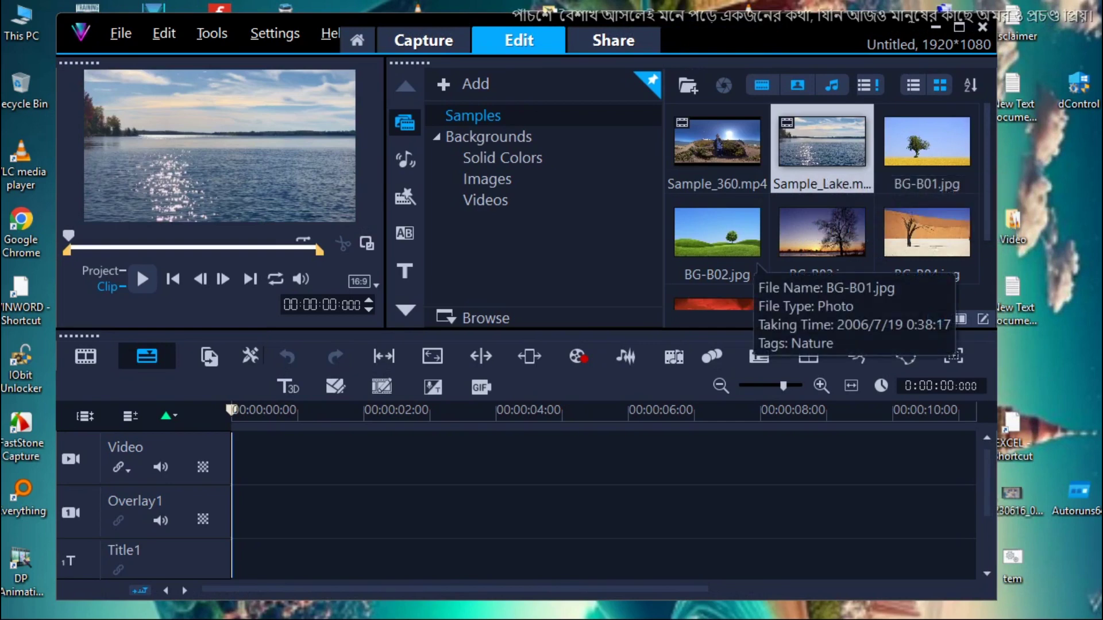
pyautogui.click(725, 255)
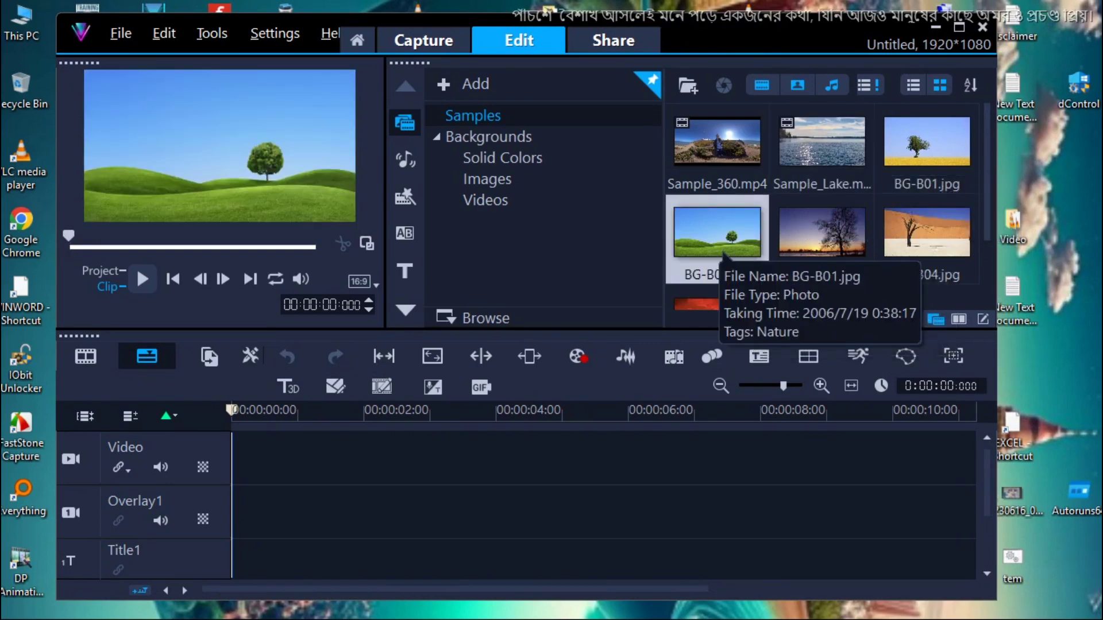
pyautogui.scroll(-1, 725, 255)
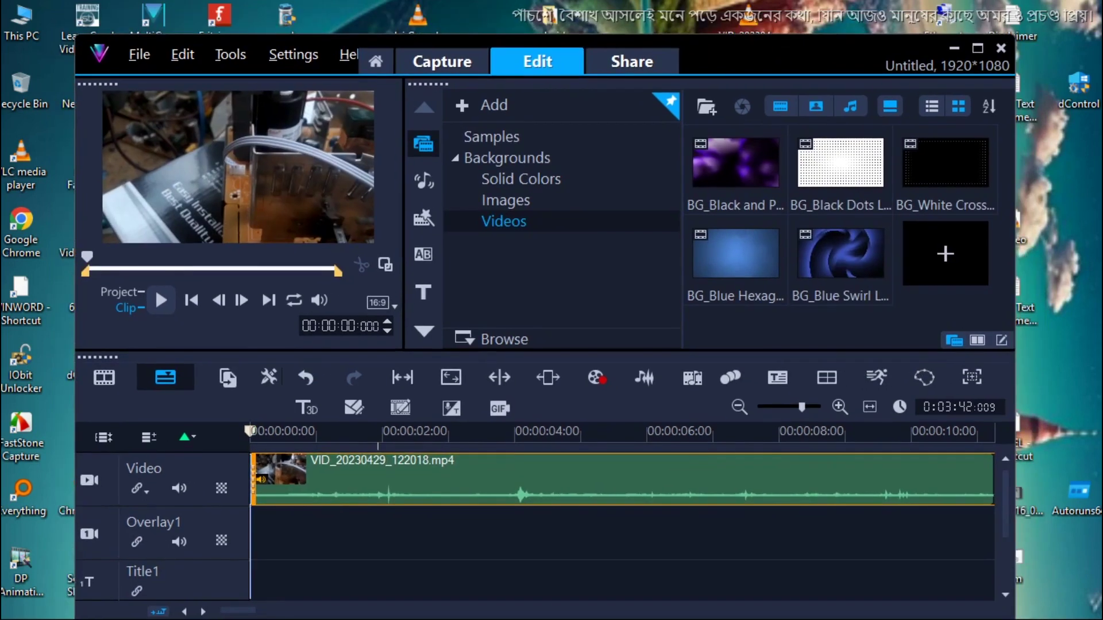
pyautogui.click(349, 55)
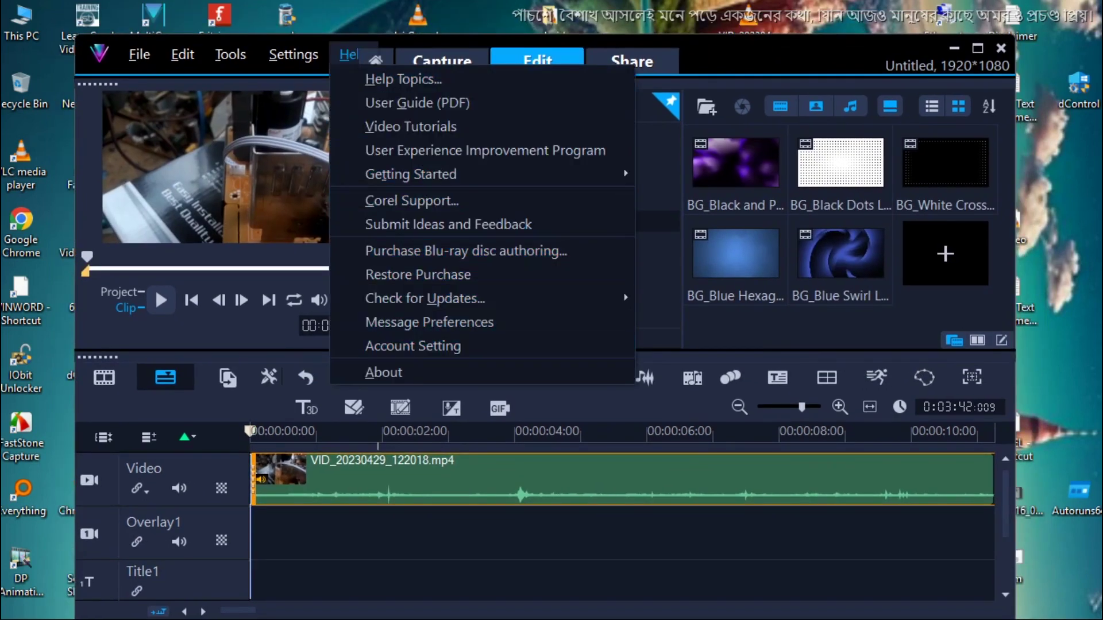
# View the About dialog's version and copyright details, then close it.
pyautogui.click(384, 372)
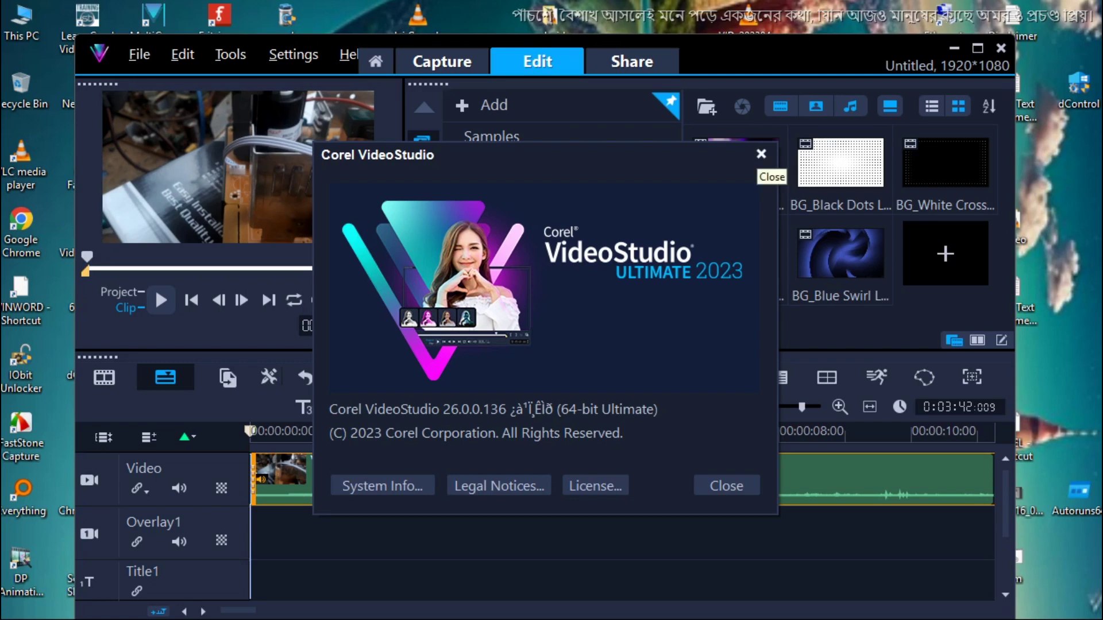
pyautogui.click(762, 154)
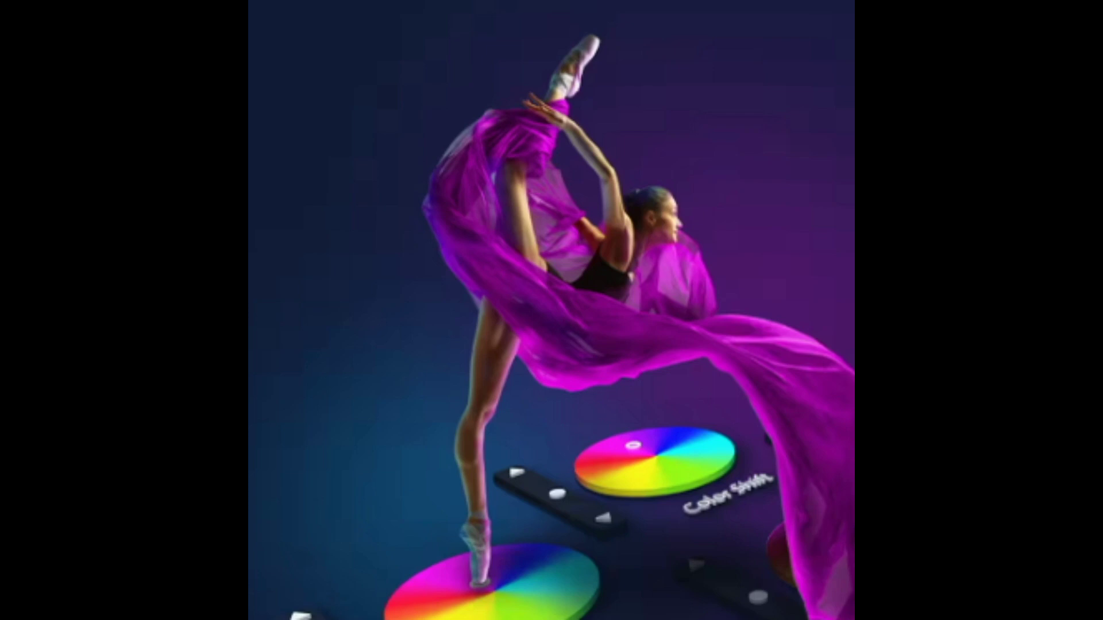
# Switch the library to Title presets such as Banner Thirds, Modern Neon and Modern Credits.
pyautogui.click(424, 292)
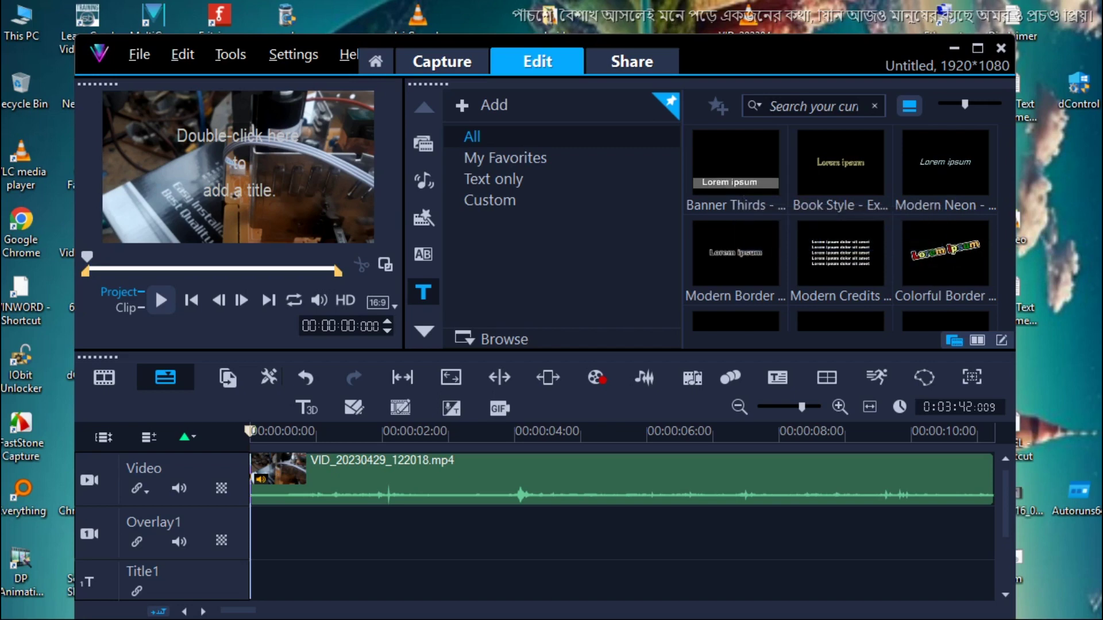
# Move the VID_20230429_122018.mp4 clip to Overlay1 and play the Banner Thirds title preview.
pyautogui.moveTo(459, 482); pyautogui.dragTo(459, 532)
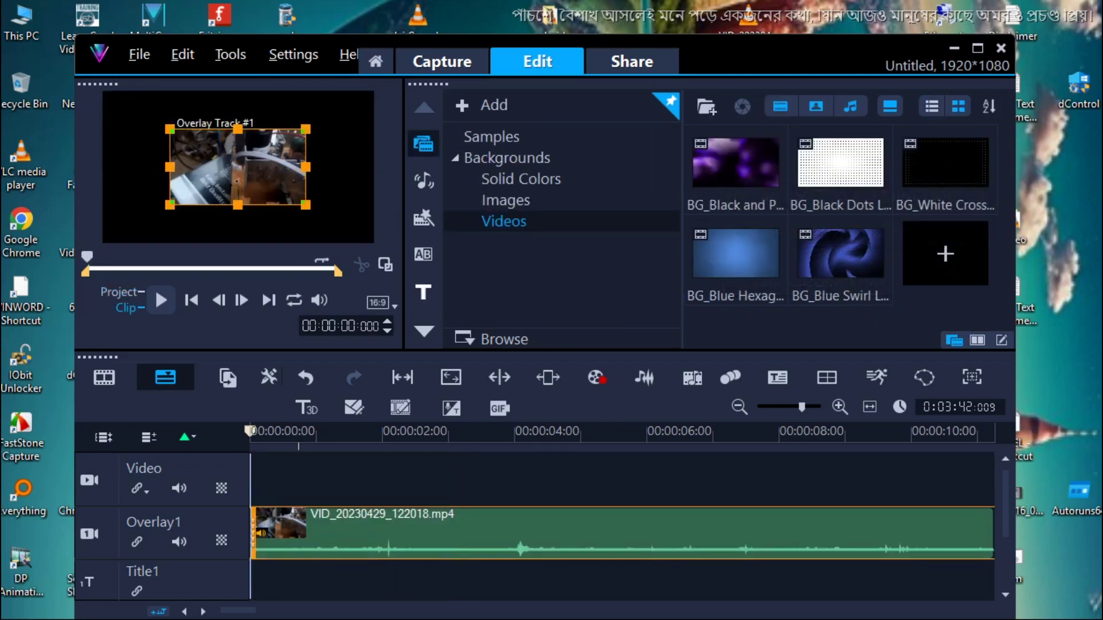
pyautogui.click(423, 292)
pyautogui.click(735, 183)
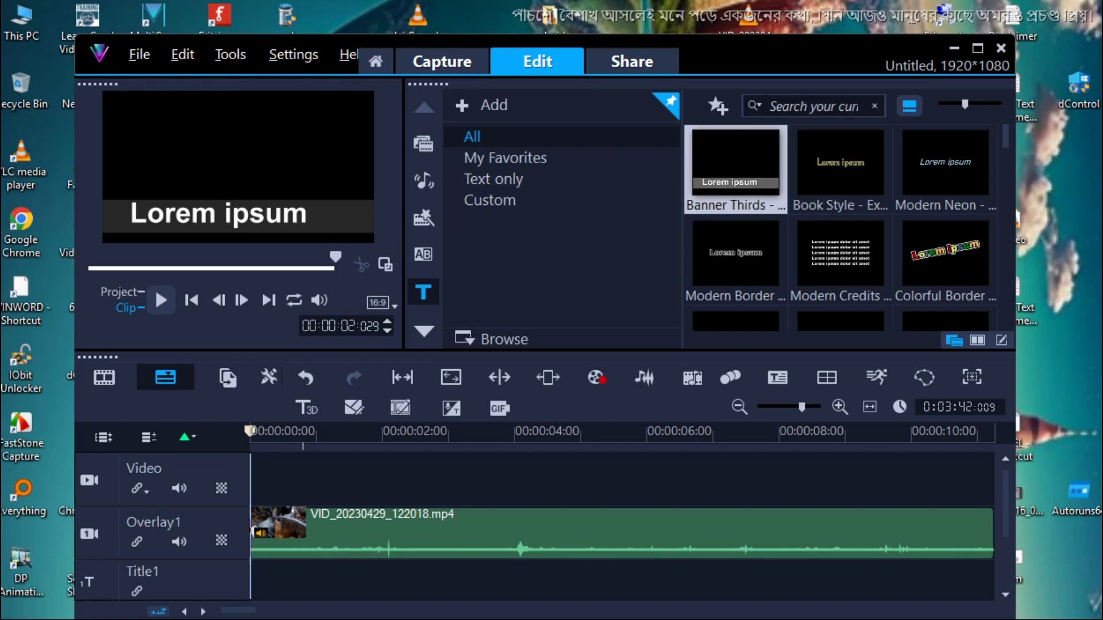
pyautogui.click(755, 184)
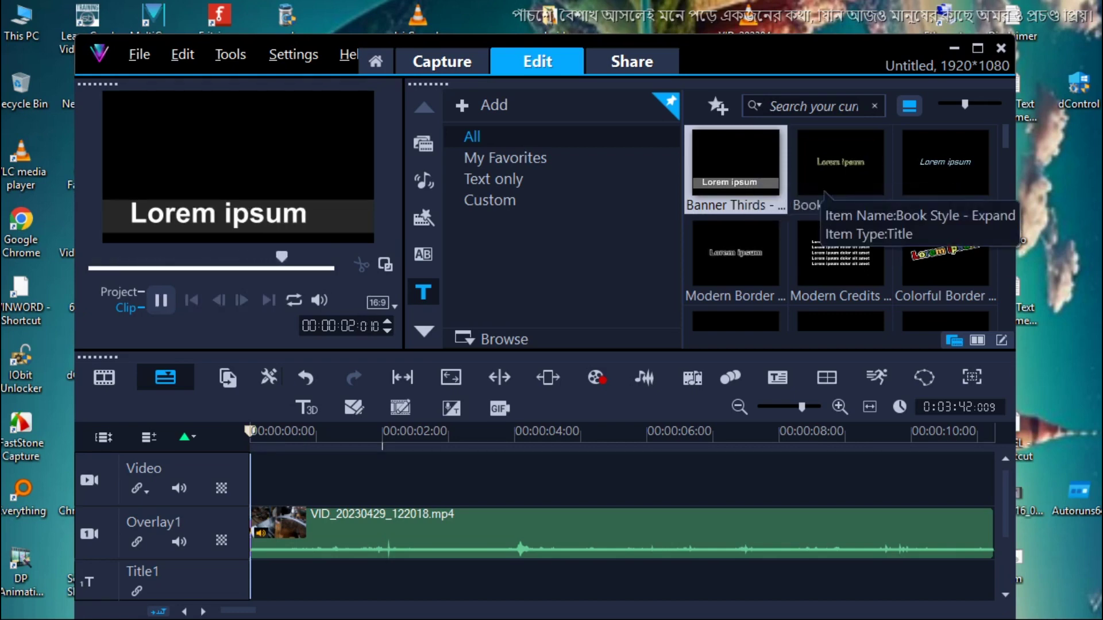
# Browse through the title presets, then switch the library to Transitions.
pyautogui.scroll(-2, 827, 184)
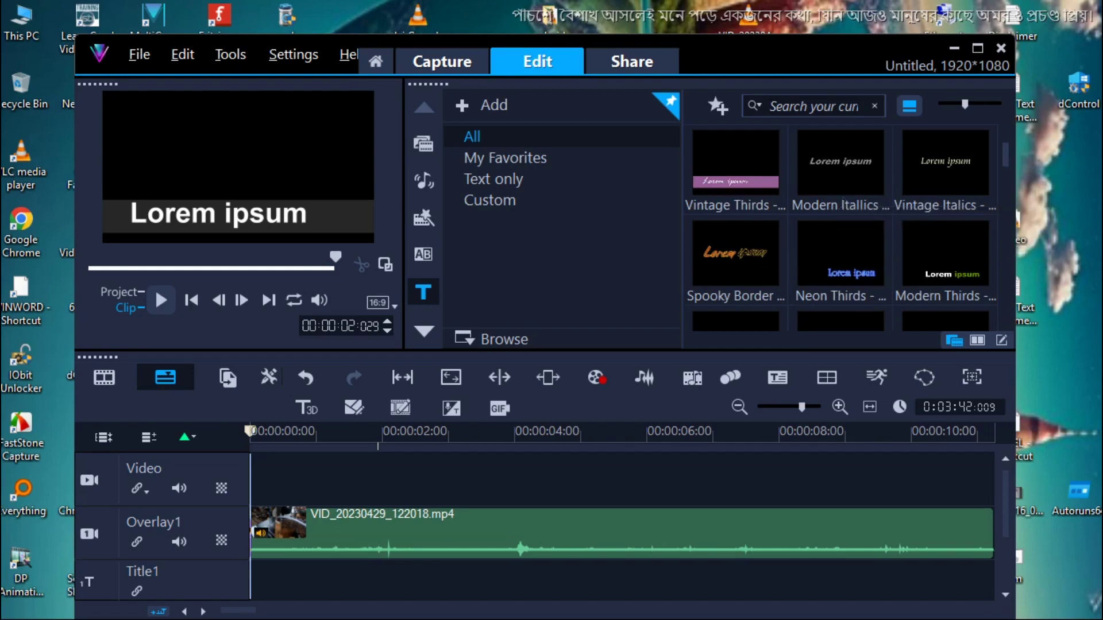
pyautogui.scroll(-3, 764, 295)
pyautogui.scroll(-5, 764, 294)
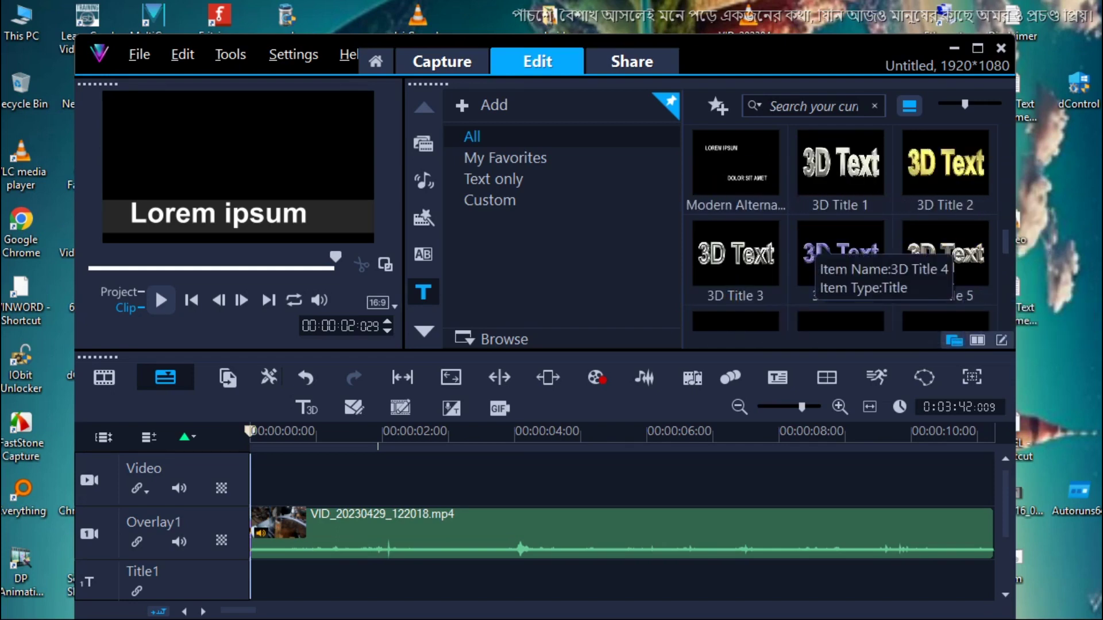
pyautogui.scroll(-3, 948, 270)
pyautogui.scroll(-4, 841, 230)
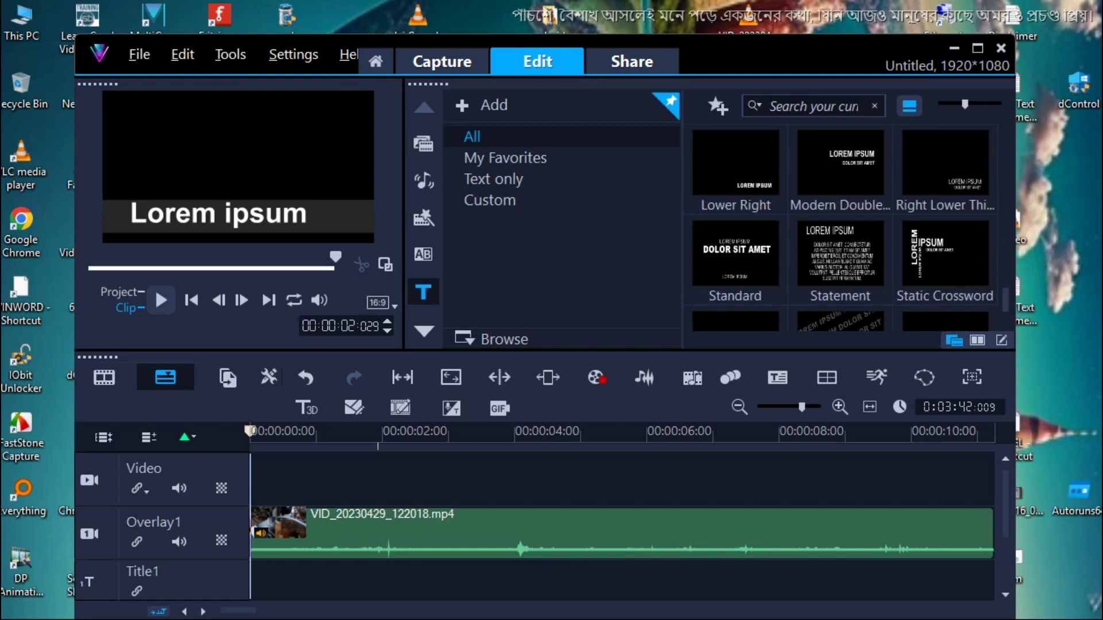
pyautogui.scroll(8, 842, 230)
pyautogui.scroll(3, 810, 282)
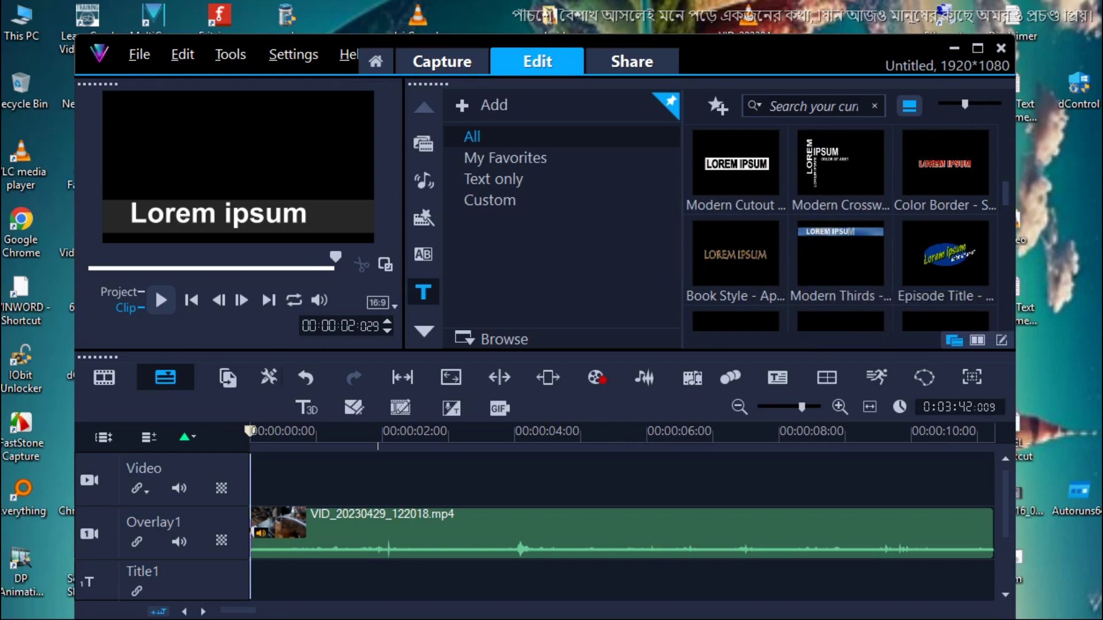
pyautogui.scroll(1, 804, 267)
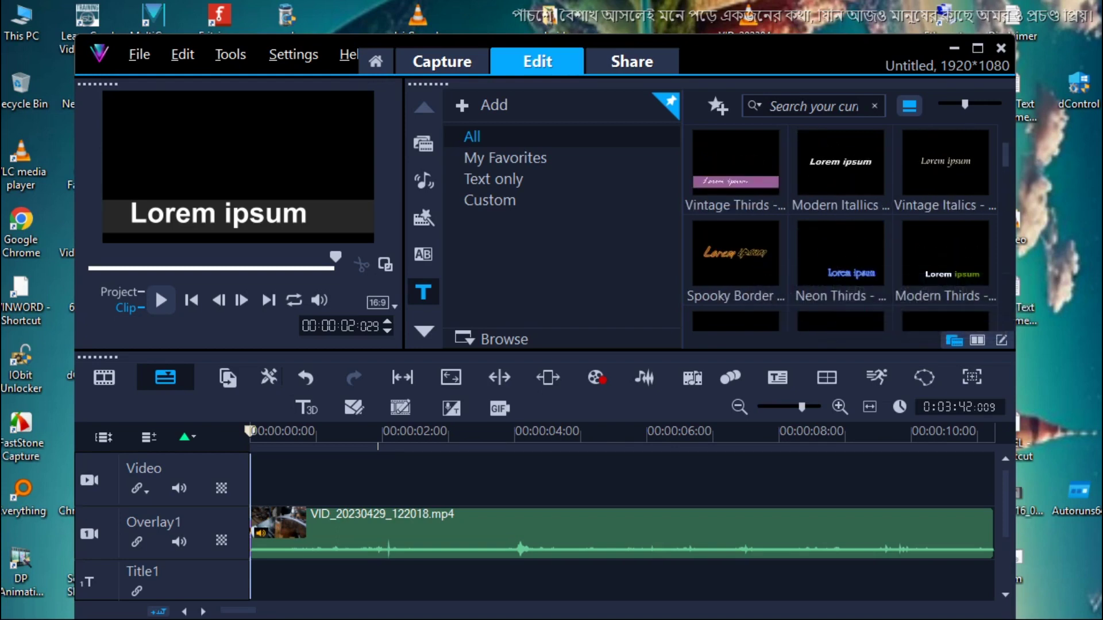
pyautogui.scroll(2, 837, 266)
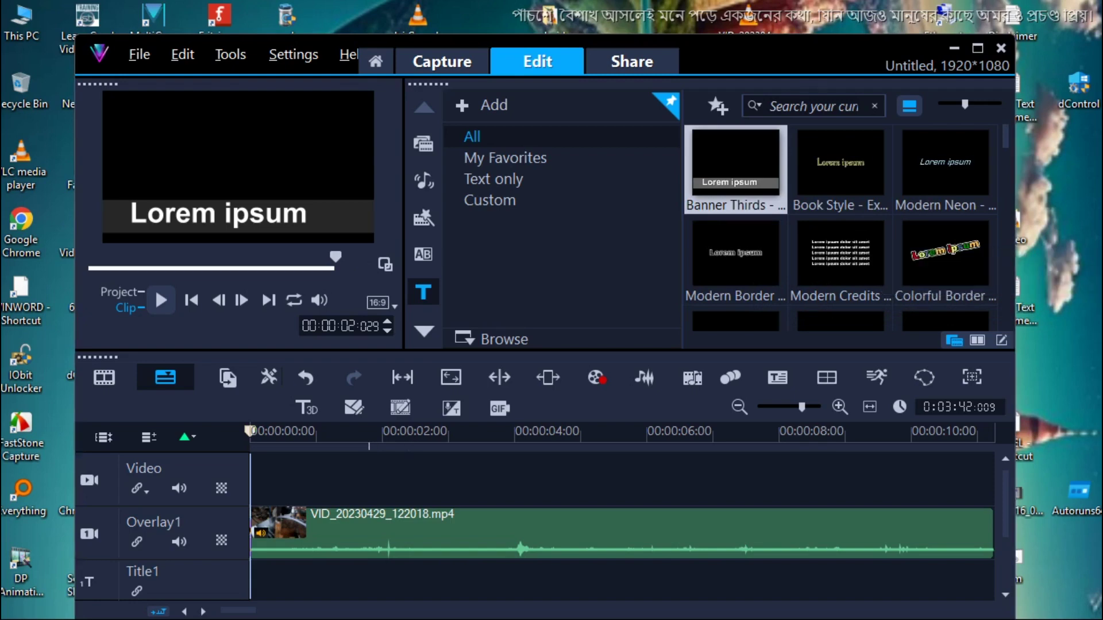
pyautogui.click(423, 254)
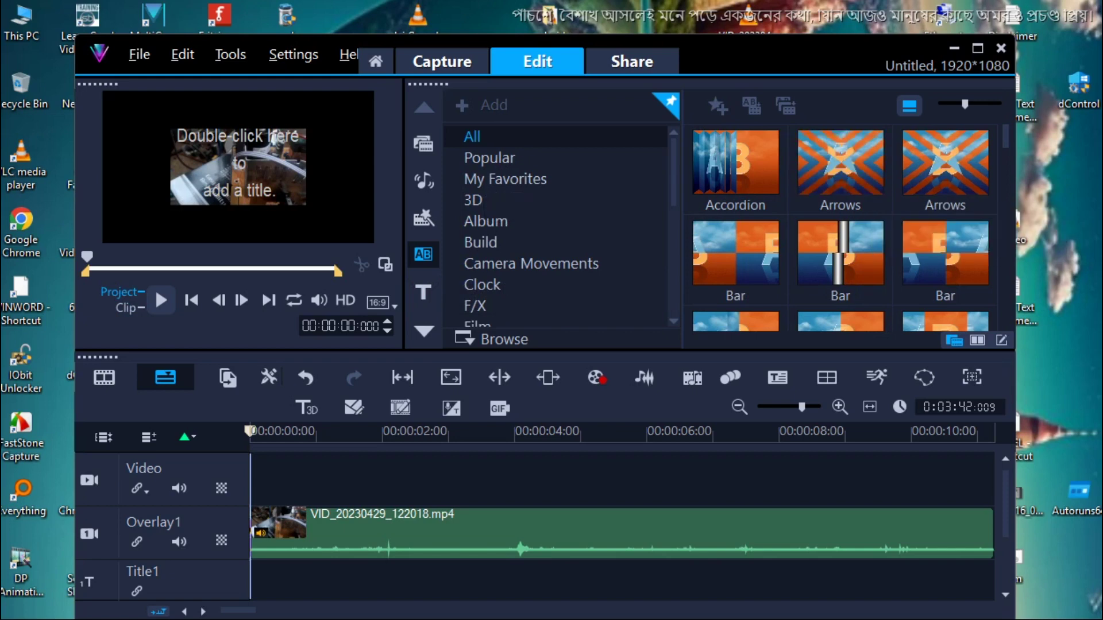
pyautogui.scroll(-4, 804, 310)
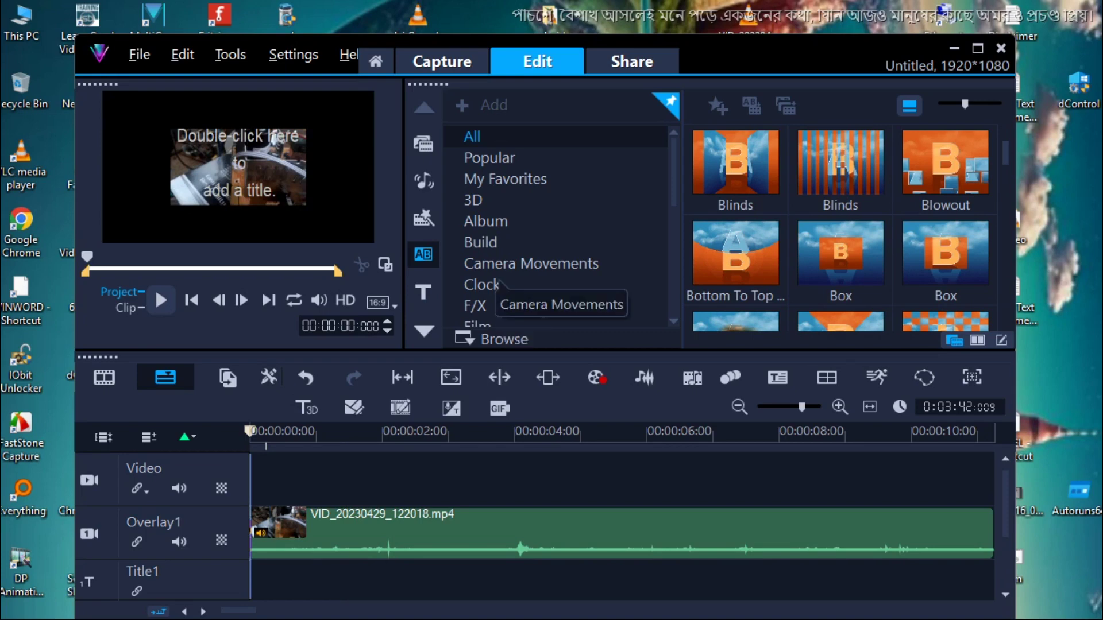
pyautogui.scroll(-6, 499, 282)
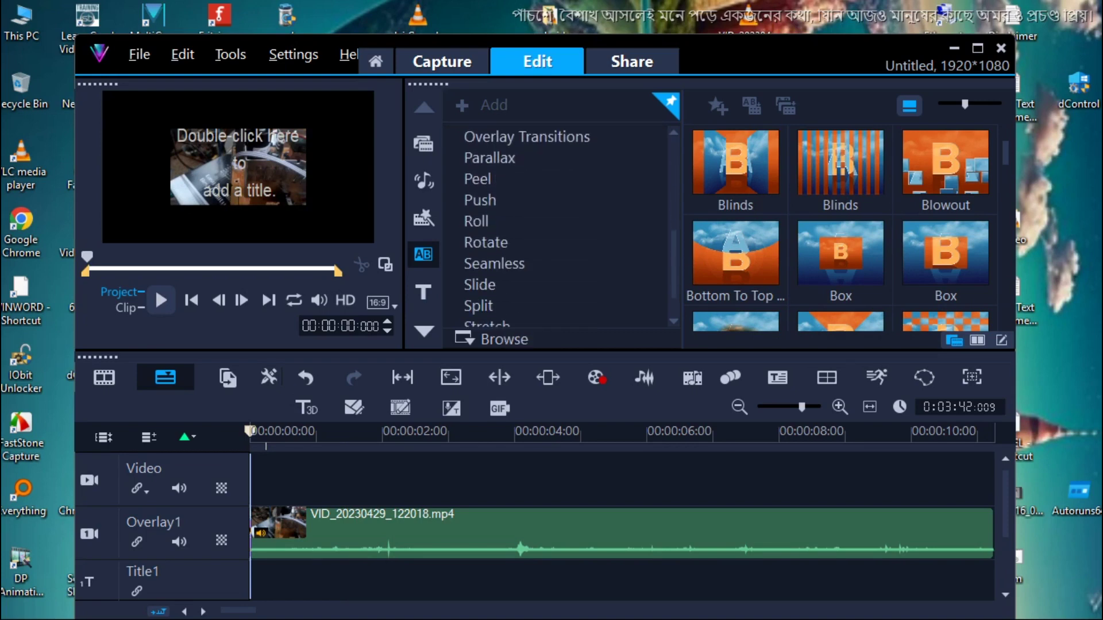
pyautogui.scroll(-2, 499, 282)
pyautogui.click(494, 291)
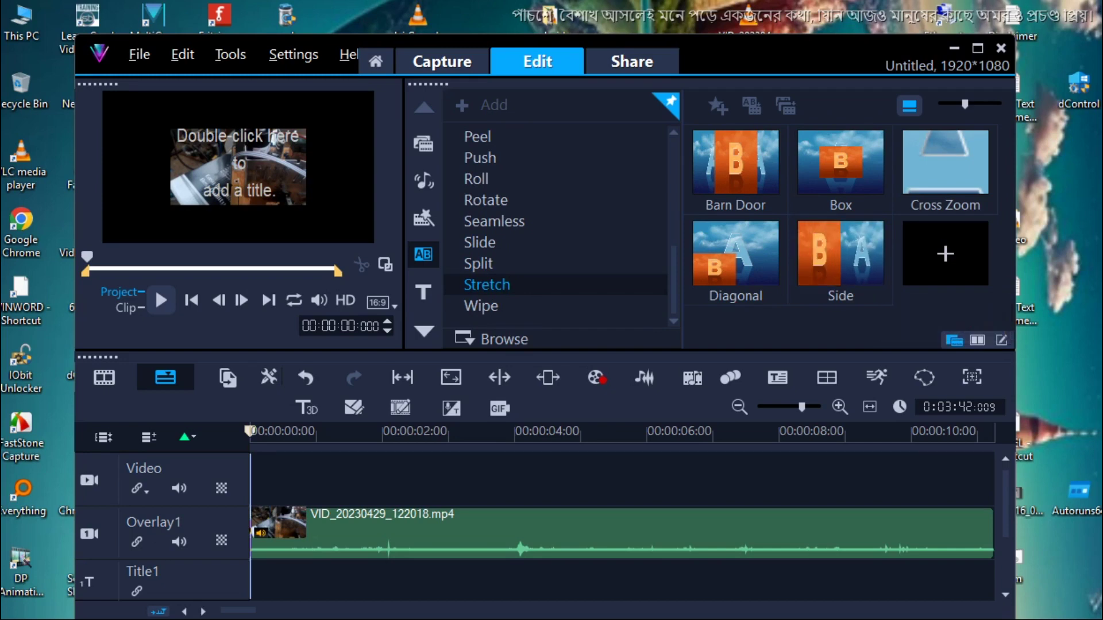
pyautogui.press('Down')
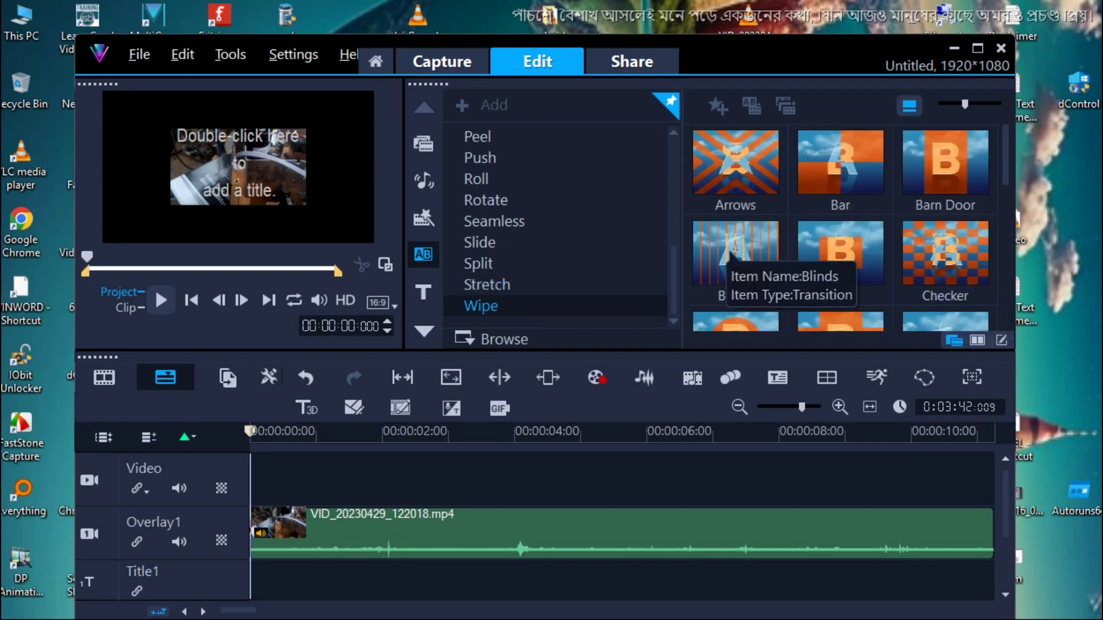
pyautogui.scroll(-2, 896, 253)
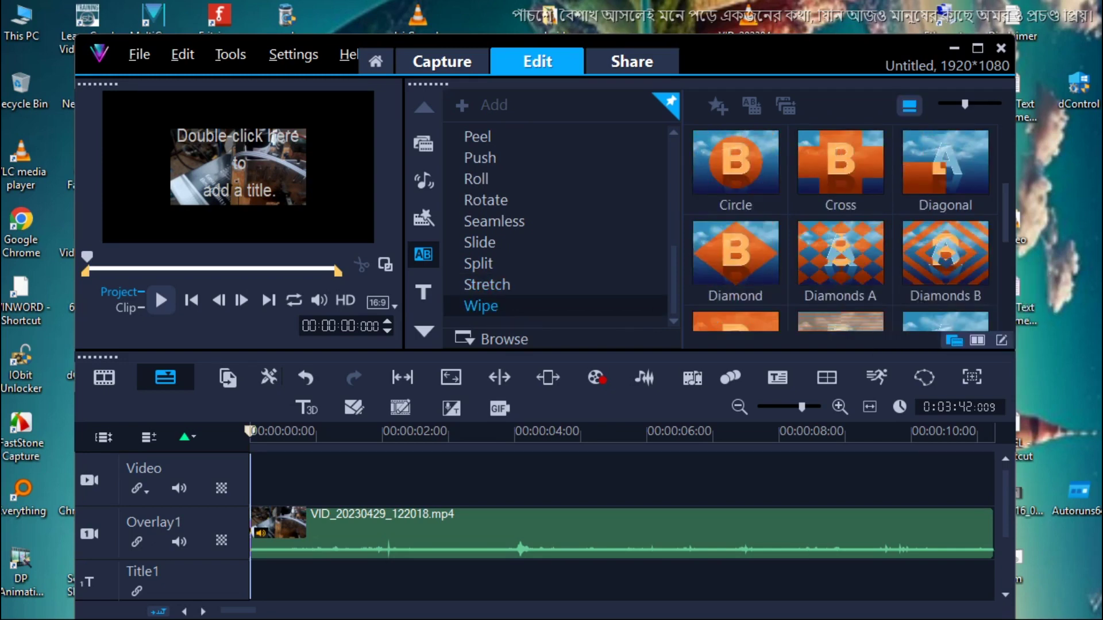
pyautogui.scroll(2, 555, 224)
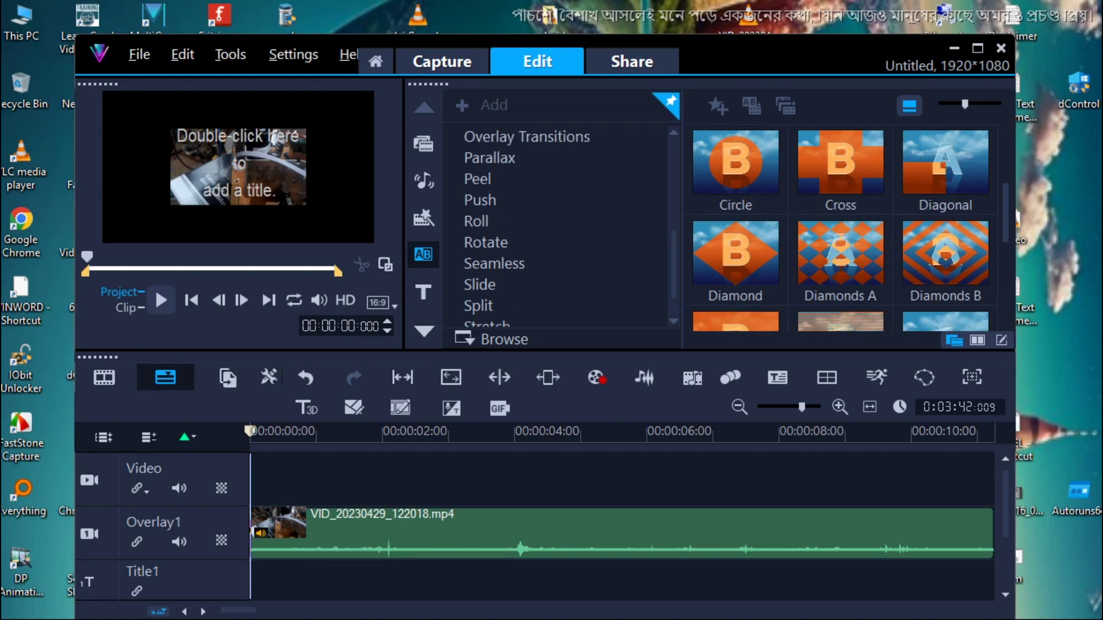
pyautogui.scroll(1, 554, 224)
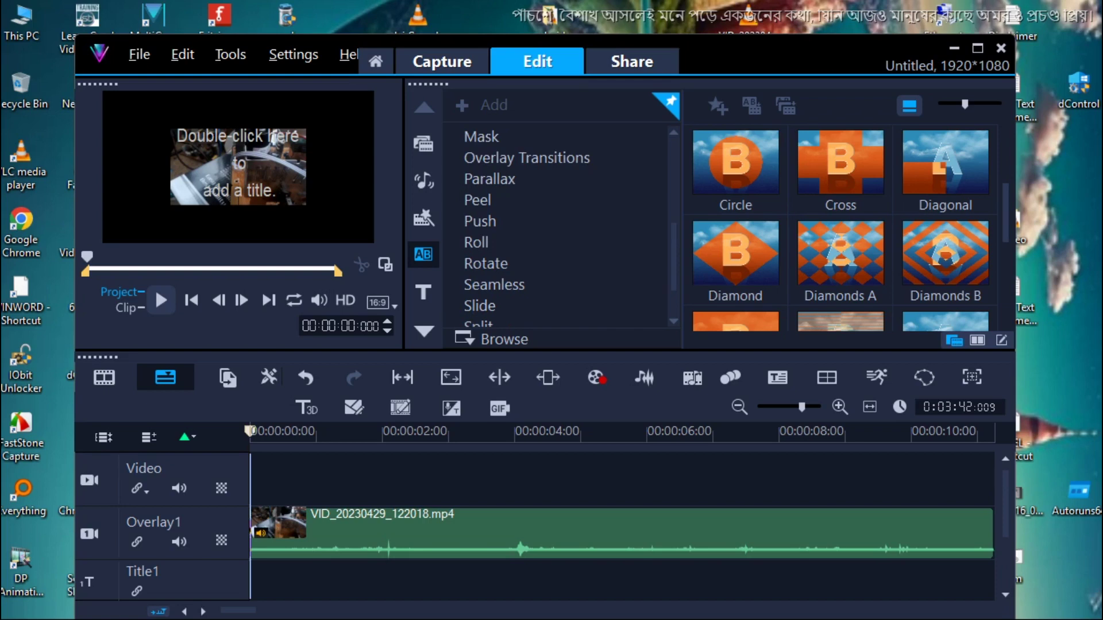
pyautogui.scroll(5, 525, 286)
pyautogui.scroll(6, 525, 285)
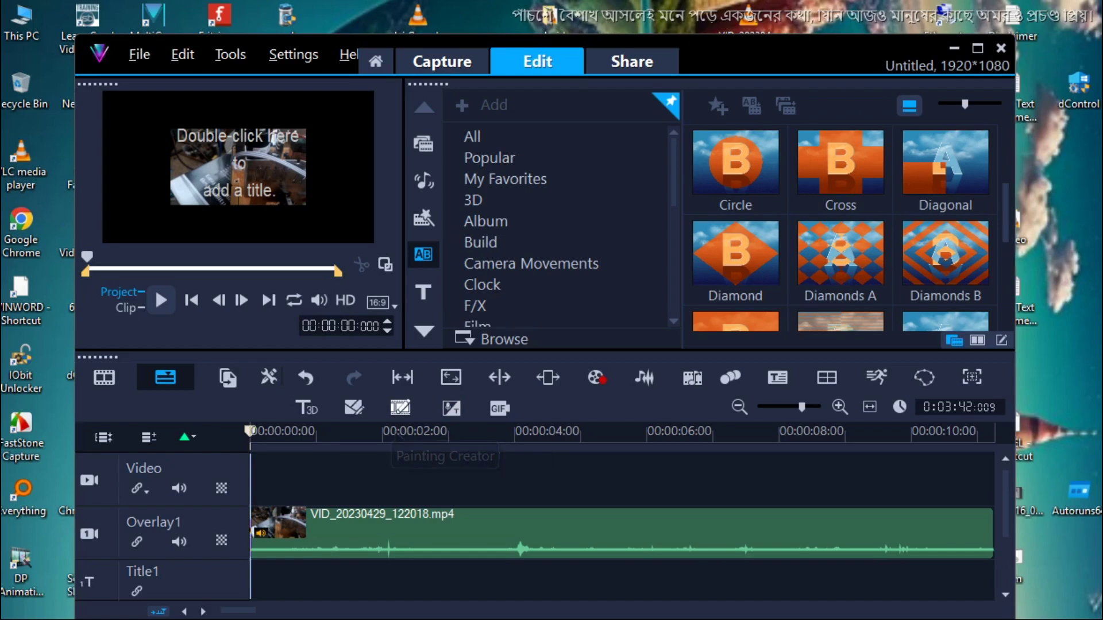
pyautogui.click(596, 377)
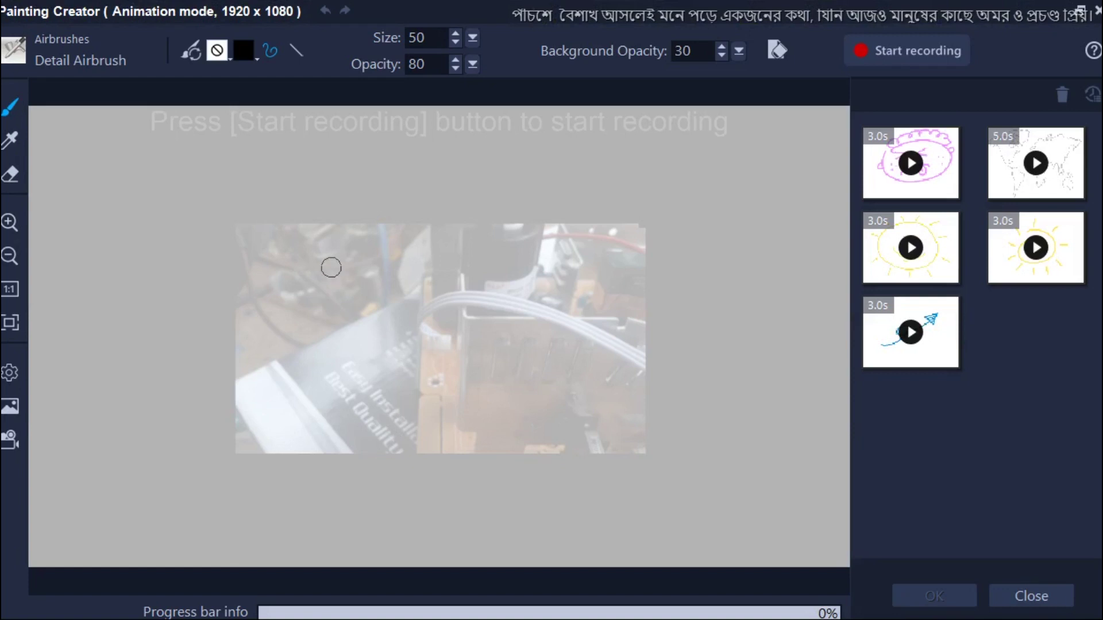
pyautogui.moveTo(293, 252); pyautogui.dragTo(275, 293)
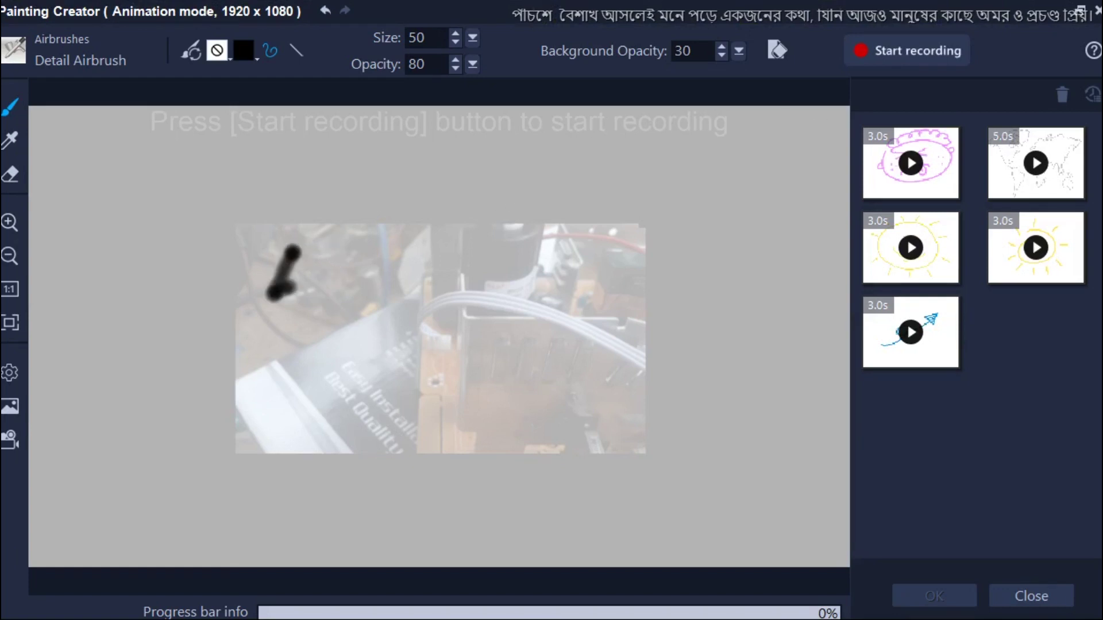
pyautogui.click(1097, 10)
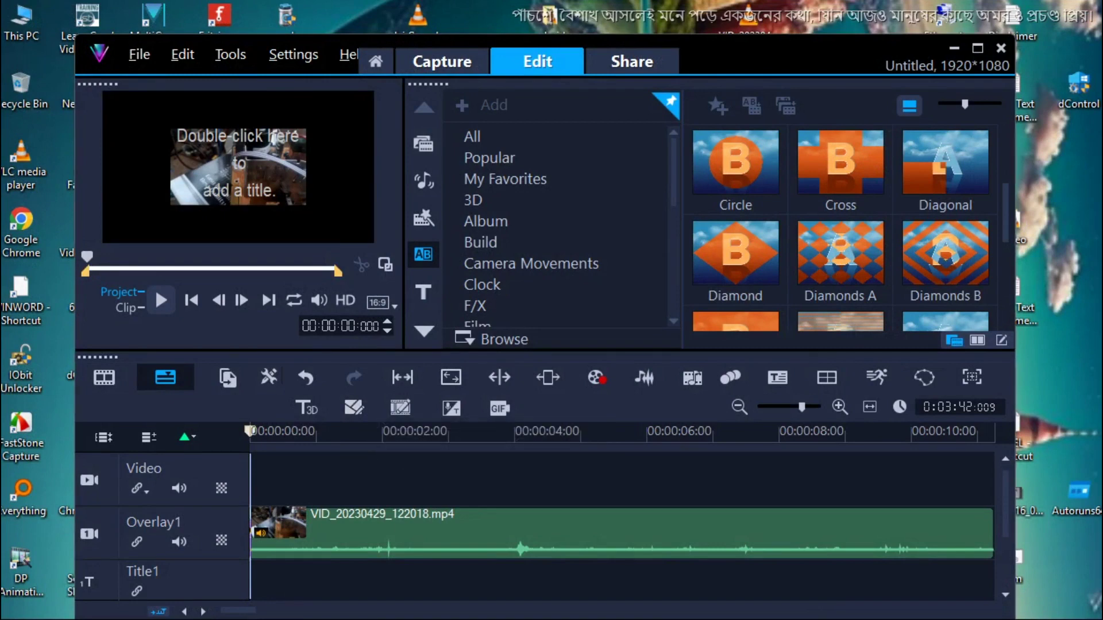
# Reposition the program window higher and nudge the playhead slightly later.
pyautogui.moveTo(787, 53); pyautogui.dragTo(768, 35)
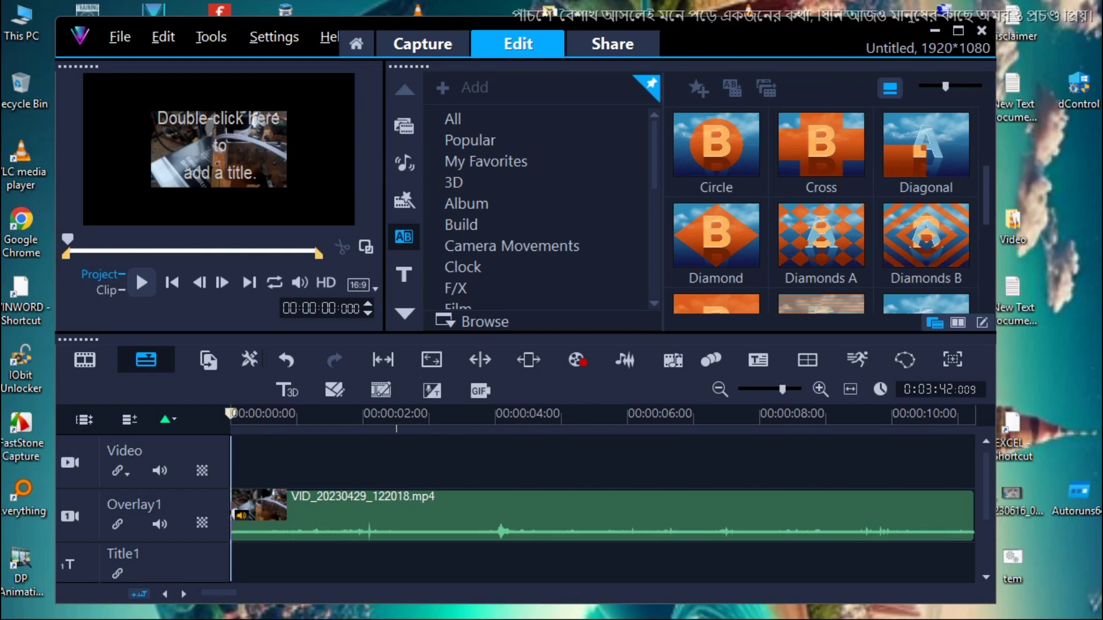
pyautogui.moveTo(689, 38)
pyautogui.mouseDown()
pyautogui.moveTo(737, 36)
pyautogui.moveTo(703, 23)
pyautogui.mouseUp()
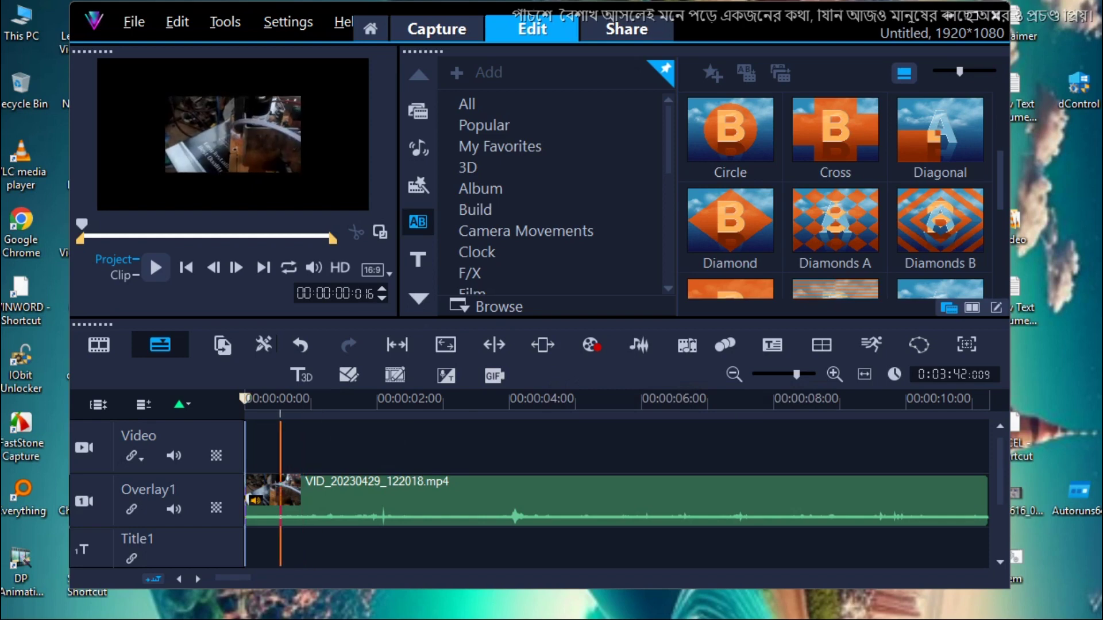
pyautogui.moveTo(457, 411); pyautogui.dragTo(460, 410)
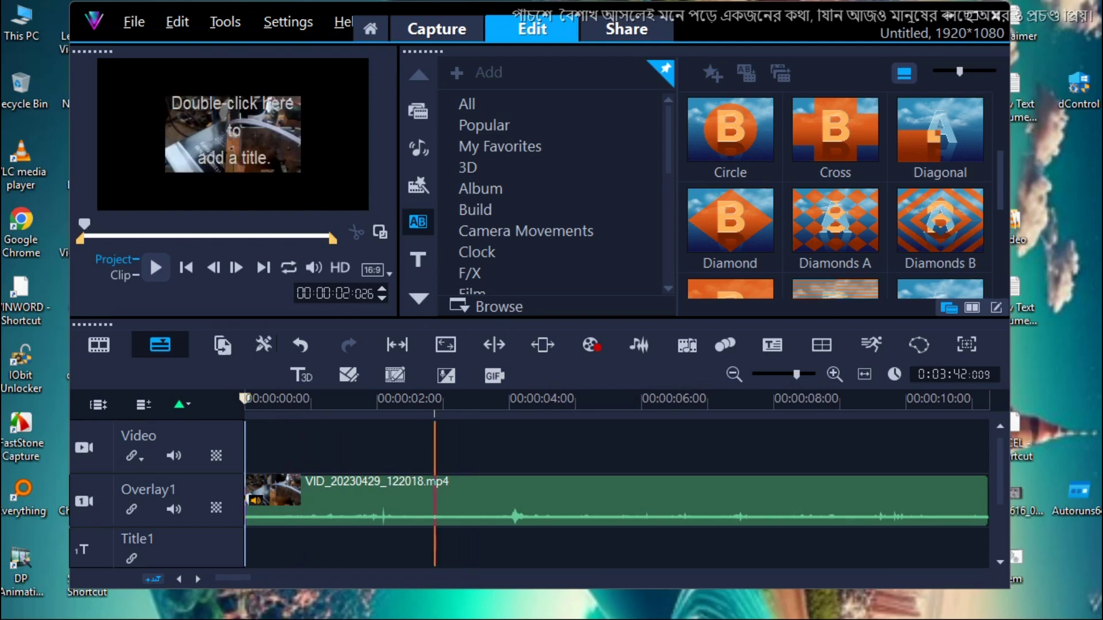
# Select the Overlay1 clip and view its right-click options.
pyautogui.click(373, 501)
pyautogui.rightClick(373, 500)
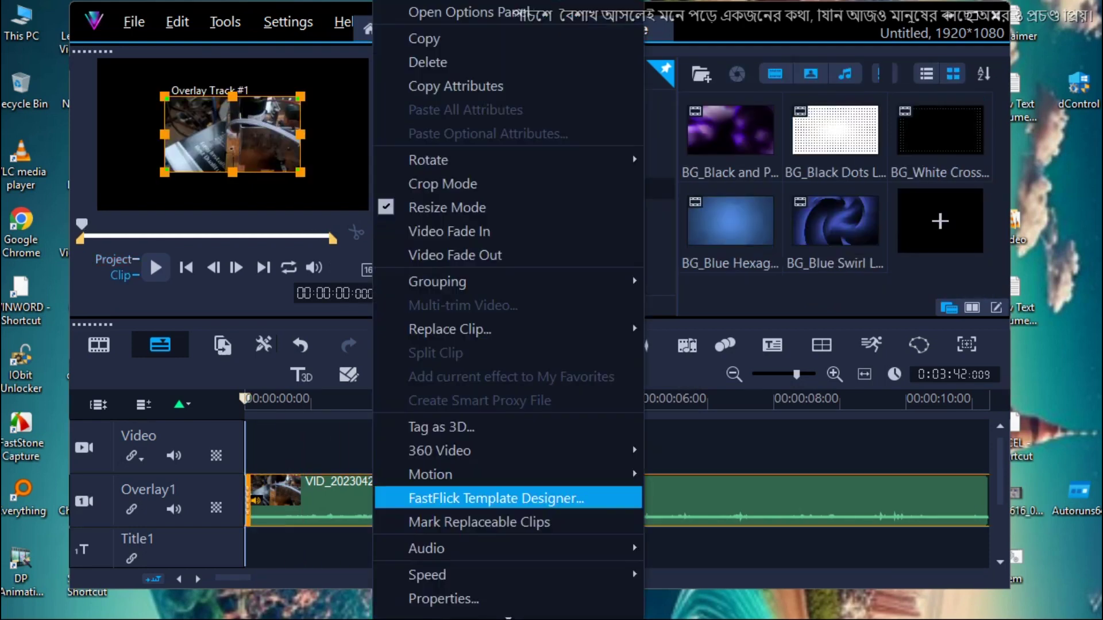
pyautogui.moveTo(437, 575)
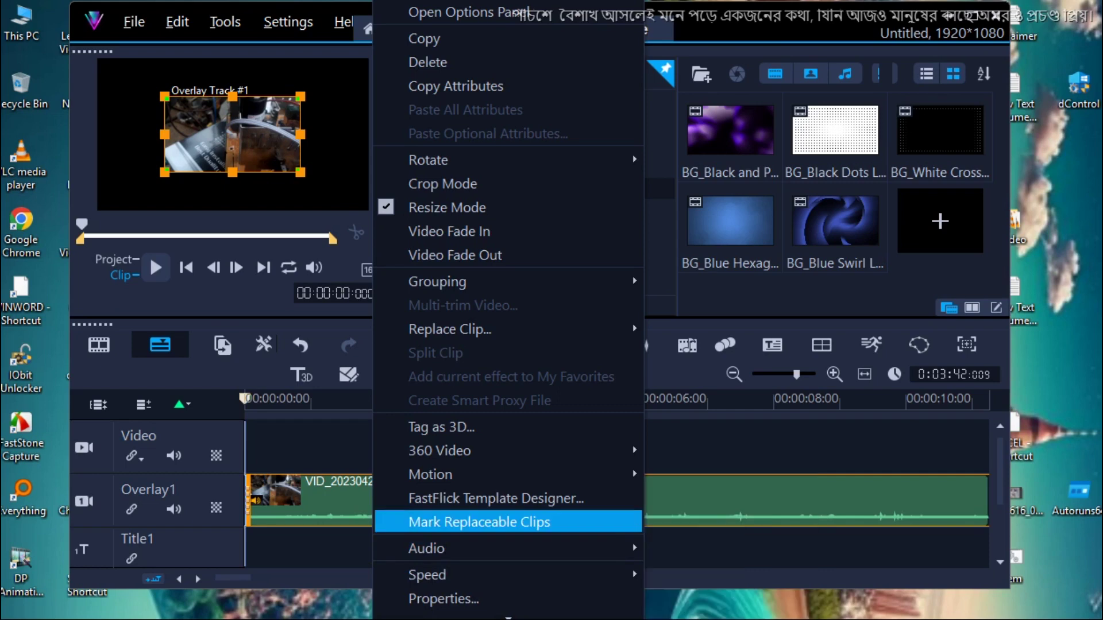
pyautogui.moveTo(450, 329)
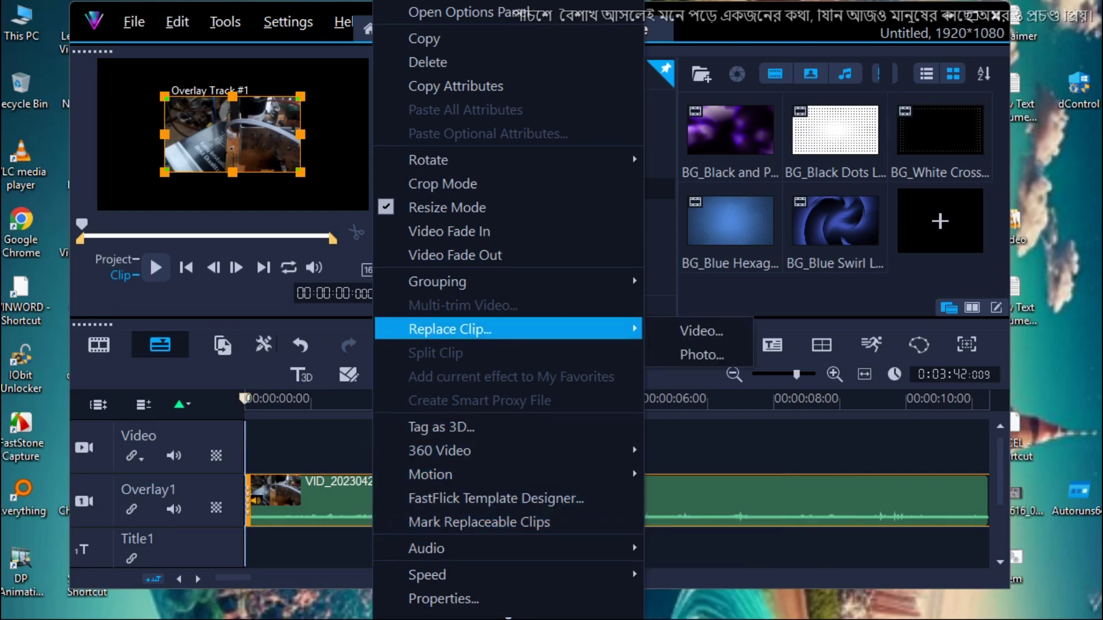
pyautogui.moveTo(428, 160)
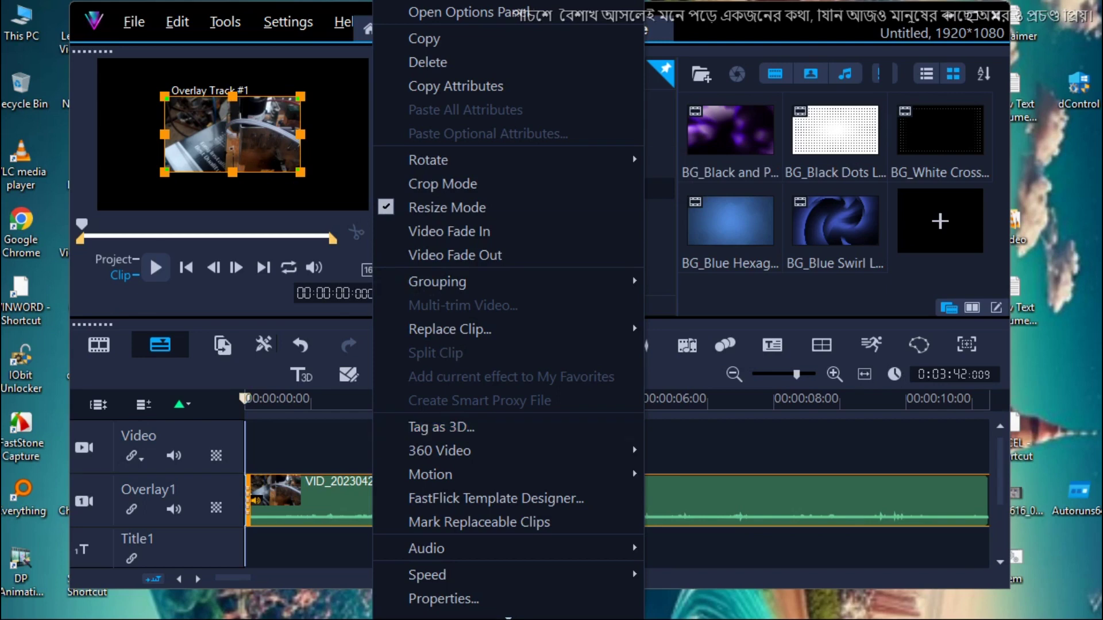
# Drag the overlay's corner handles outward so it fills nearly the whole preview frame.
pyautogui.moveTo(300, 172); pyautogui.dragTo(357, 204)
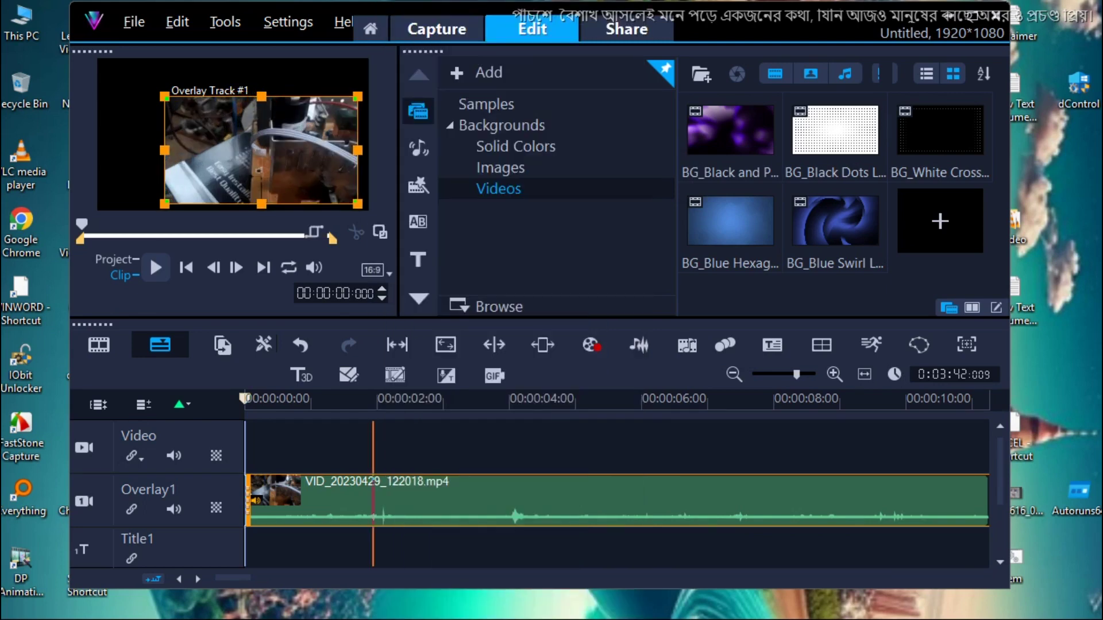
pyautogui.moveTo(164, 96); pyautogui.dragTo(94, 58)
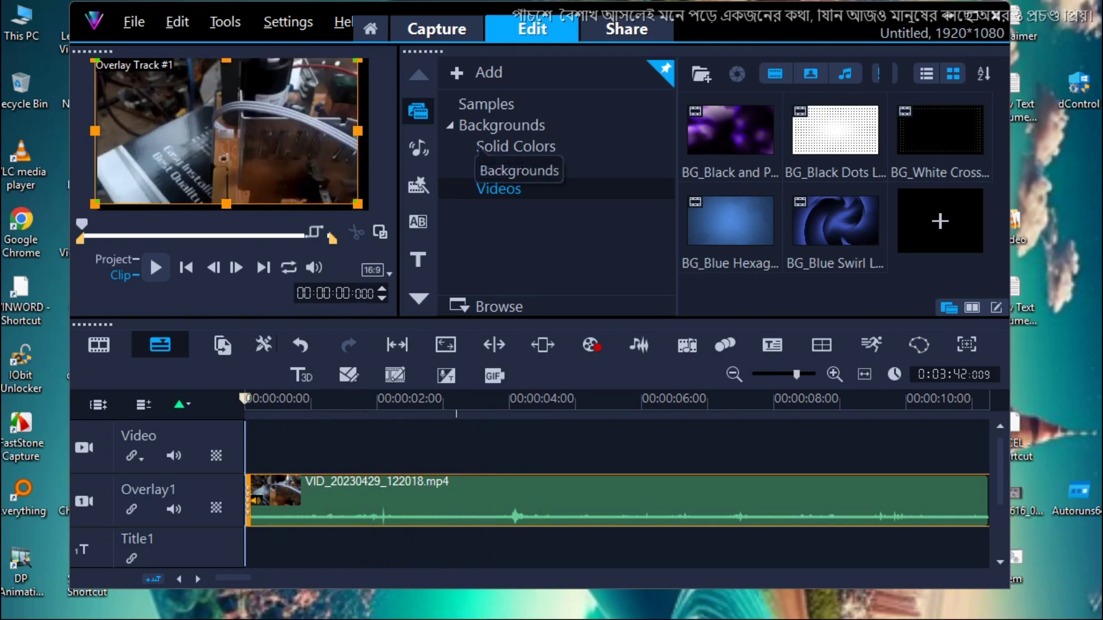
pyautogui.click(419, 298)
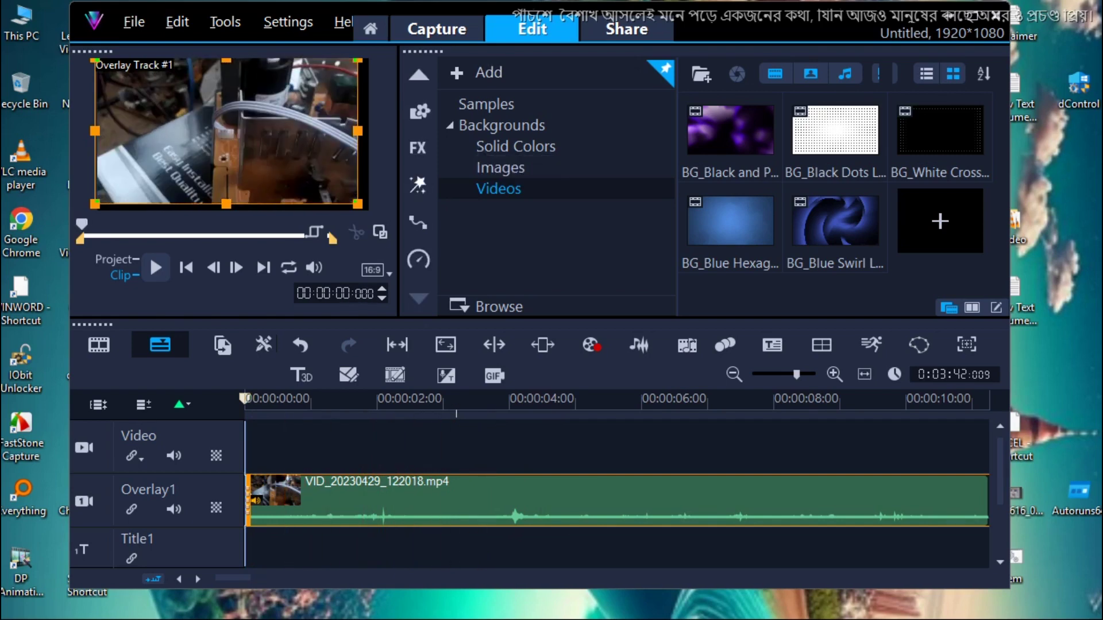
# Open the FX library, find and preview Invert, and drop it onto the Overlay1 clip.
pyautogui.click(422, 175)
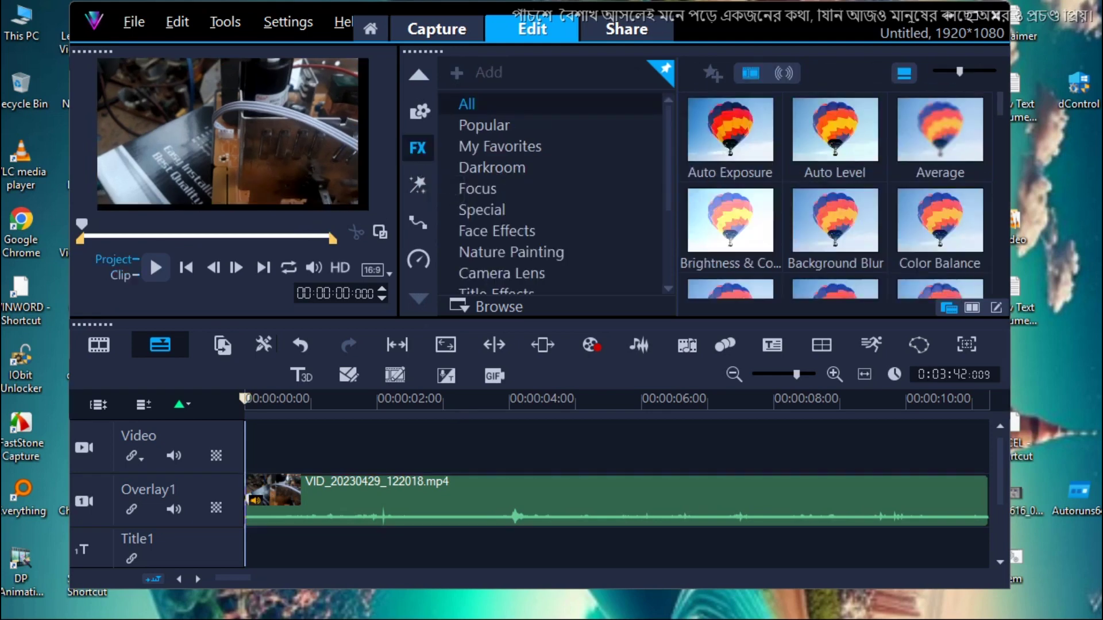
pyautogui.scroll(-1, 802, 234)
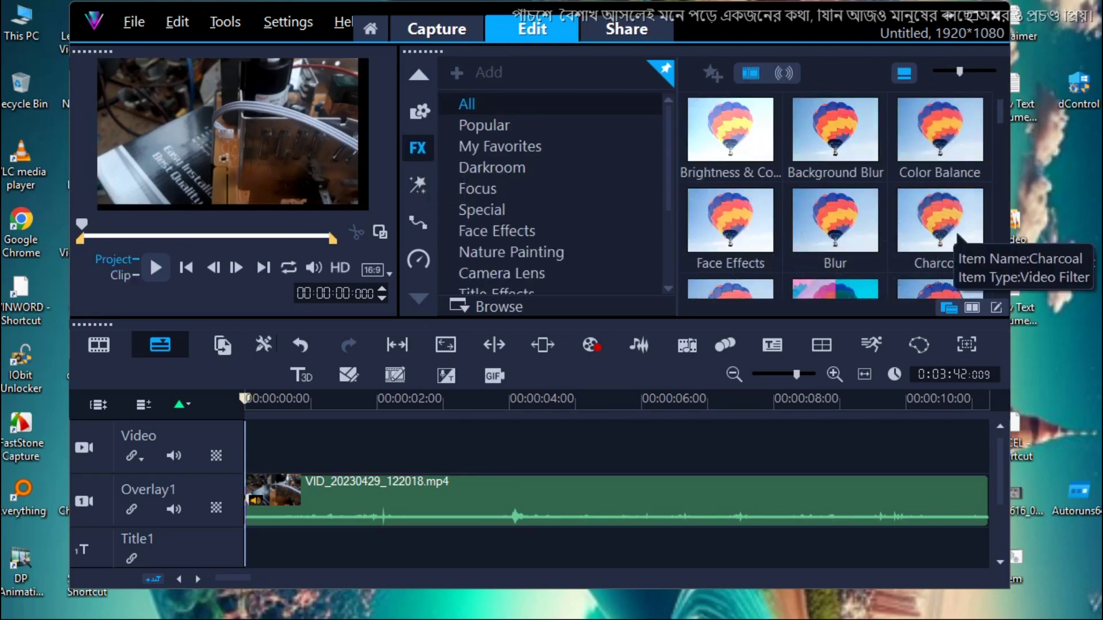
pyautogui.scroll(-1, 942, 238)
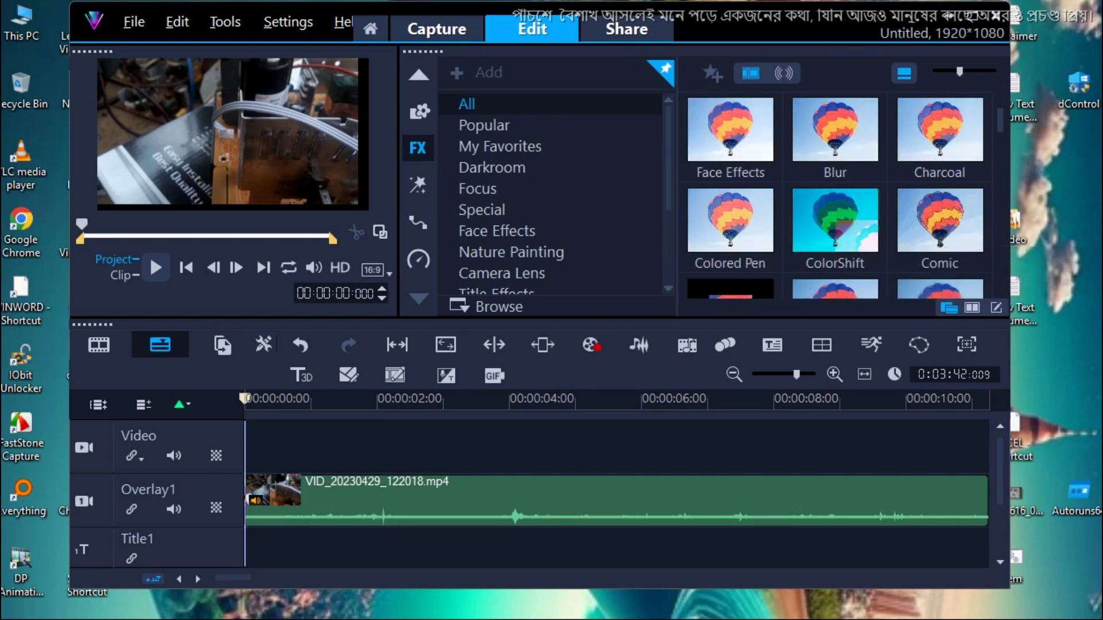
pyautogui.scroll(-4, 968, 244)
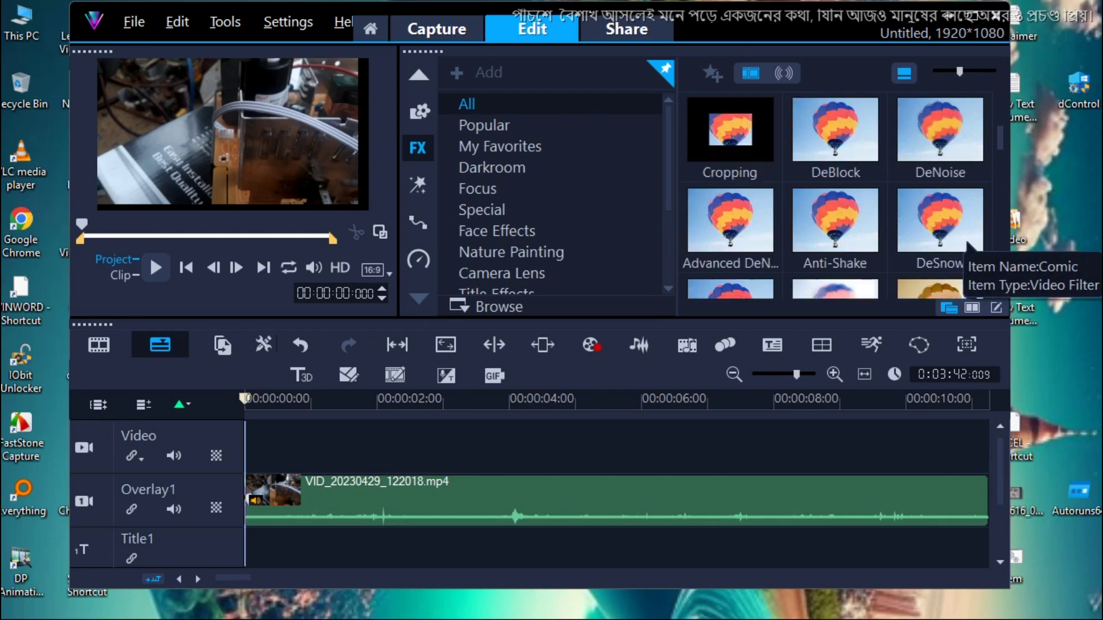
pyautogui.scroll(-3, 942, 224)
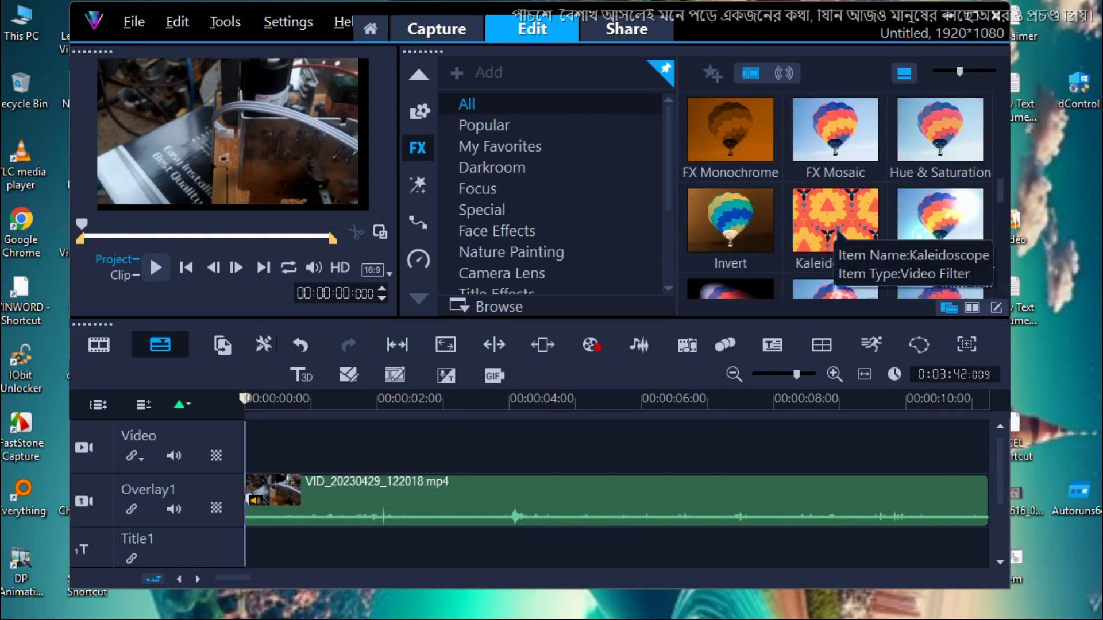
pyautogui.click(730, 241)
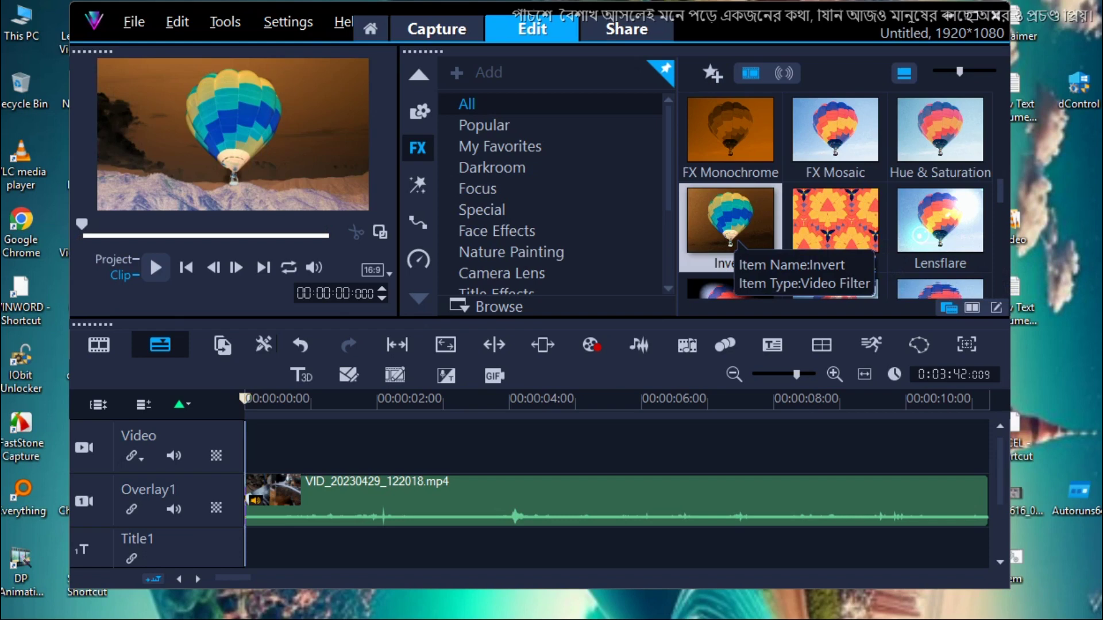
pyautogui.moveTo(731, 233); pyautogui.dragTo(325, 501)
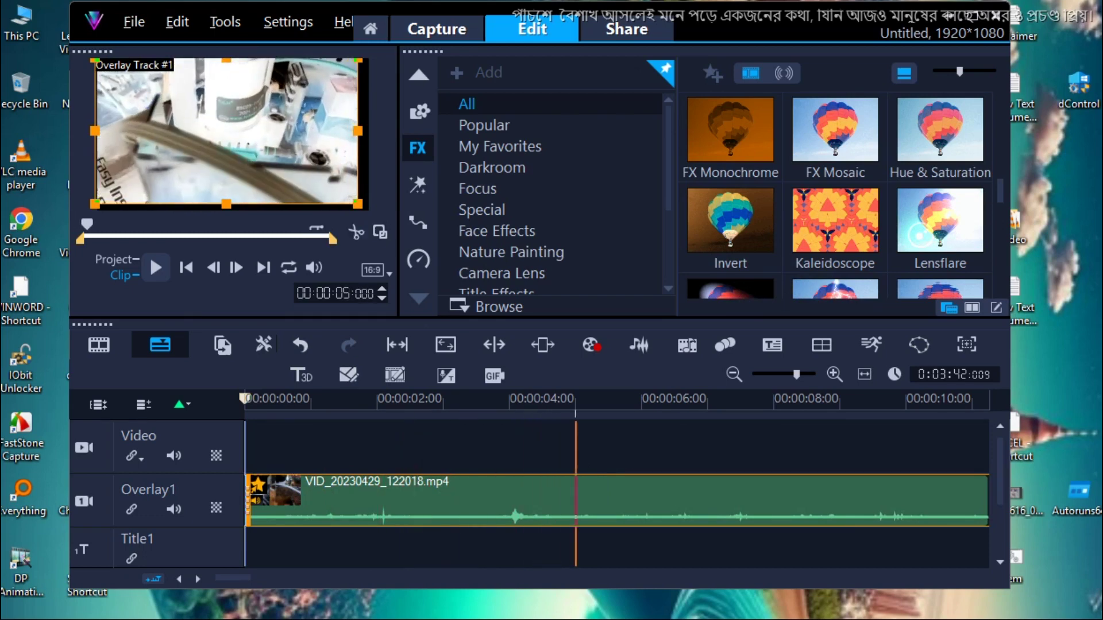
pyautogui.rightClick(446, 499)
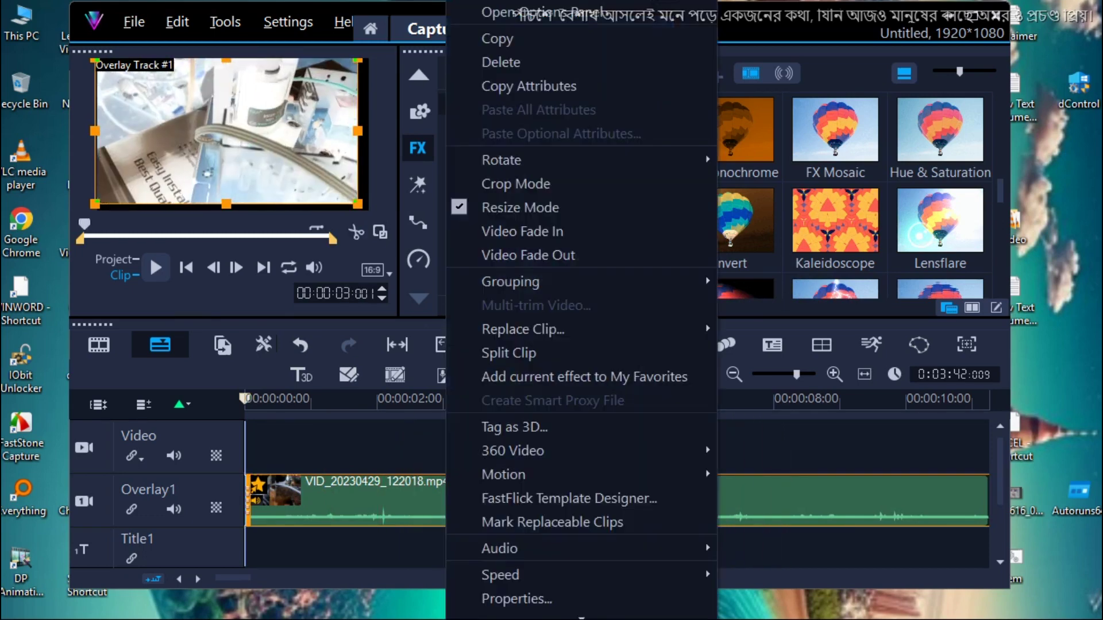
pyautogui.moveTo(501, 575)
pyautogui.moveTo(499, 548)
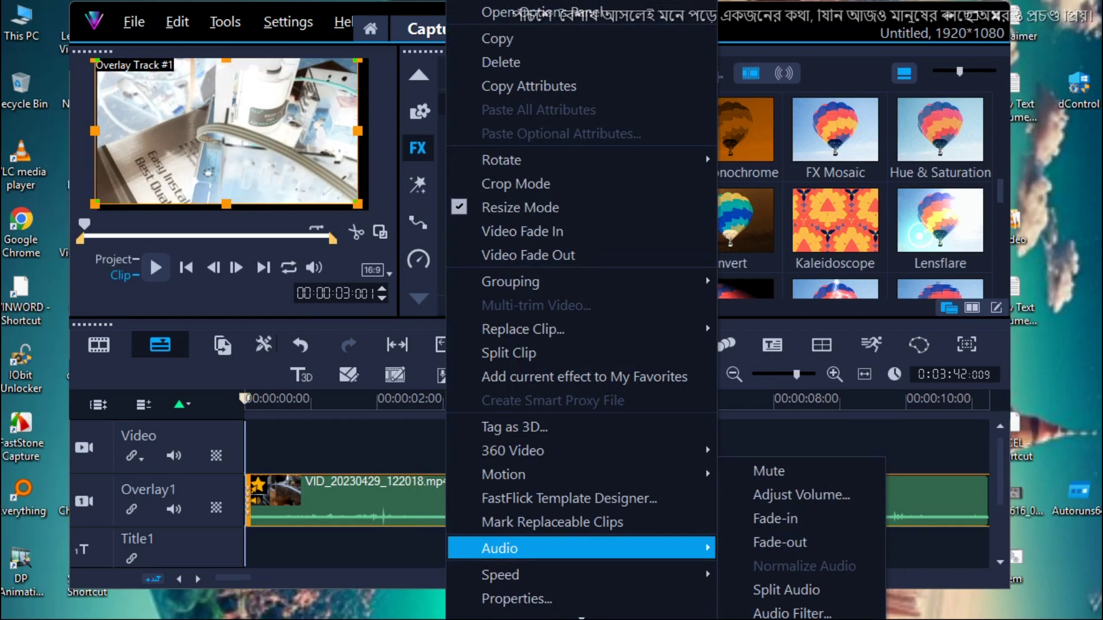
pyautogui.rightClick(369, 499)
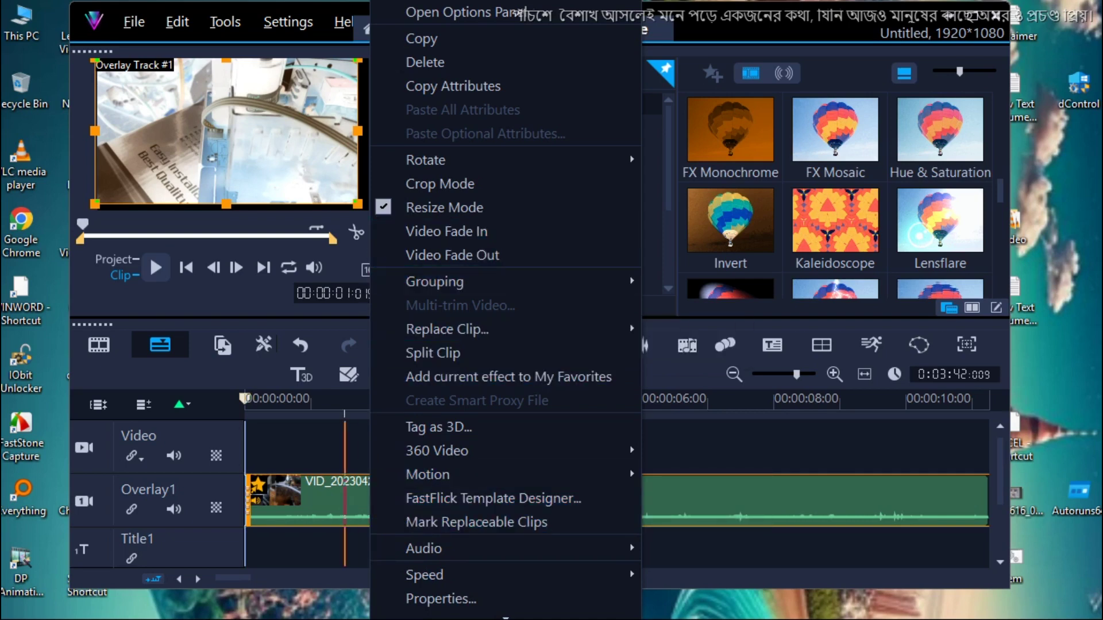
pyautogui.rightClick(262, 501)
pyautogui.rightClick(254, 501)
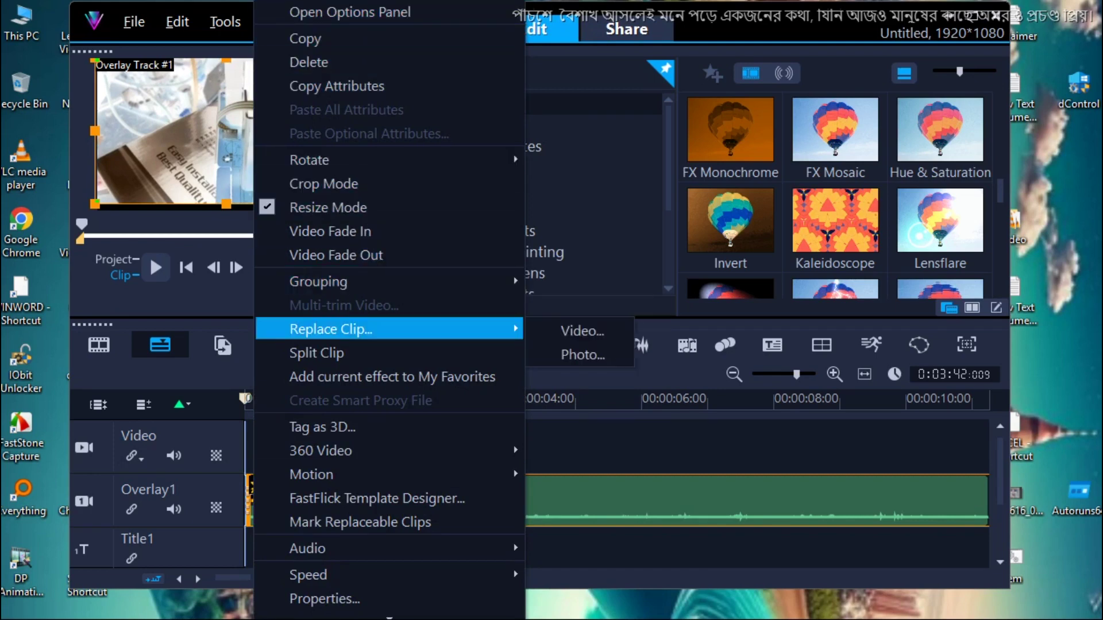
pyautogui.moveTo(367, 549)
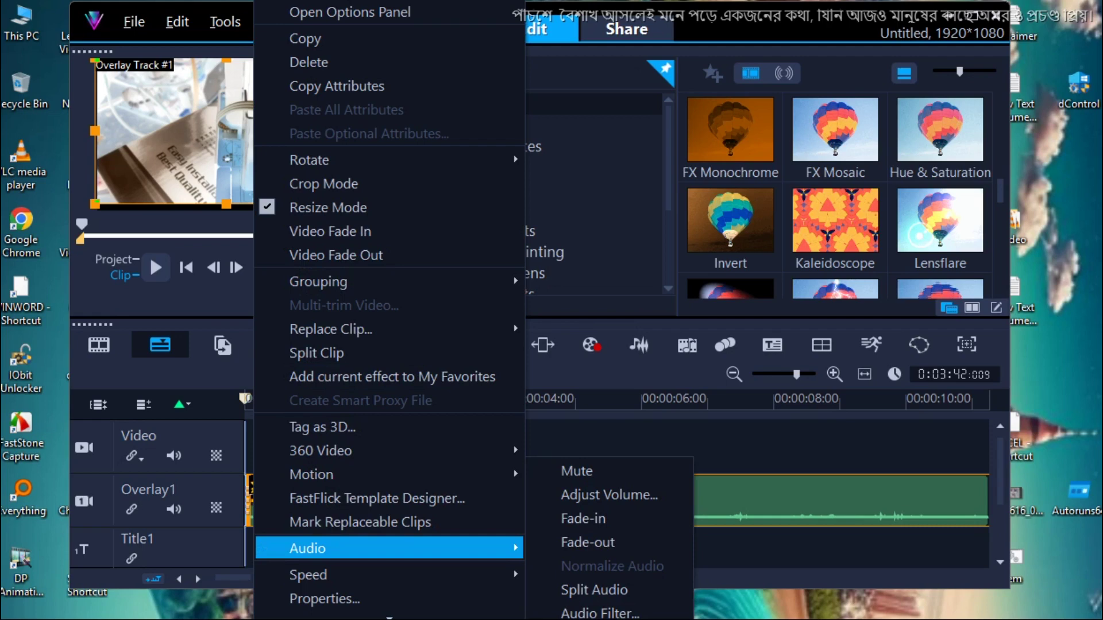
pyautogui.moveTo(322, 574)
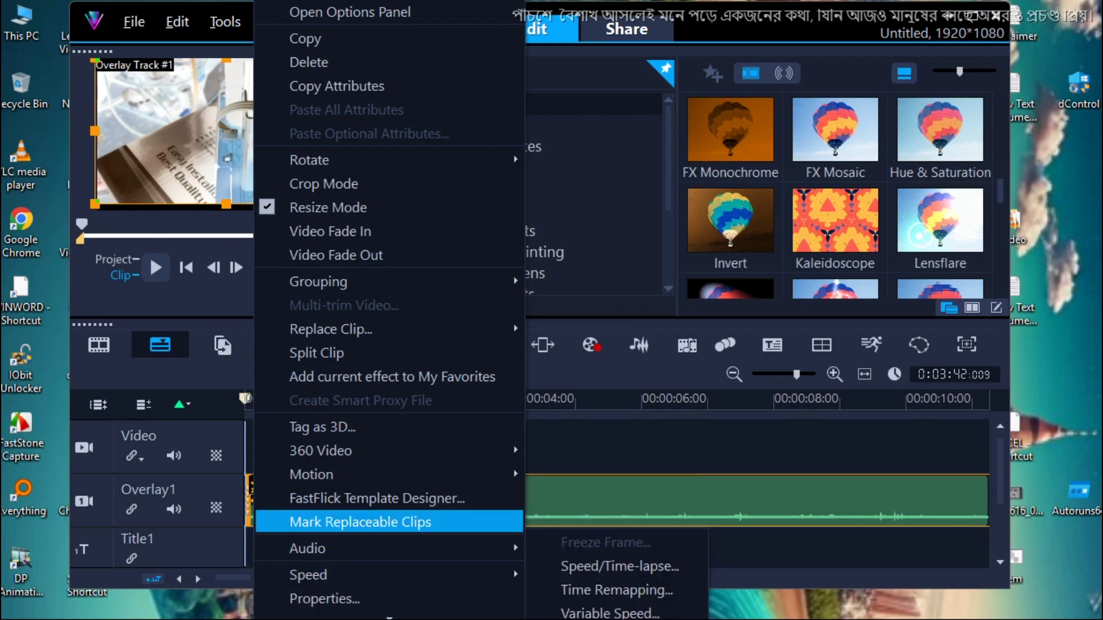
pyautogui.moveTo(322, 450)
pyautogui.moveTo(629, 500)
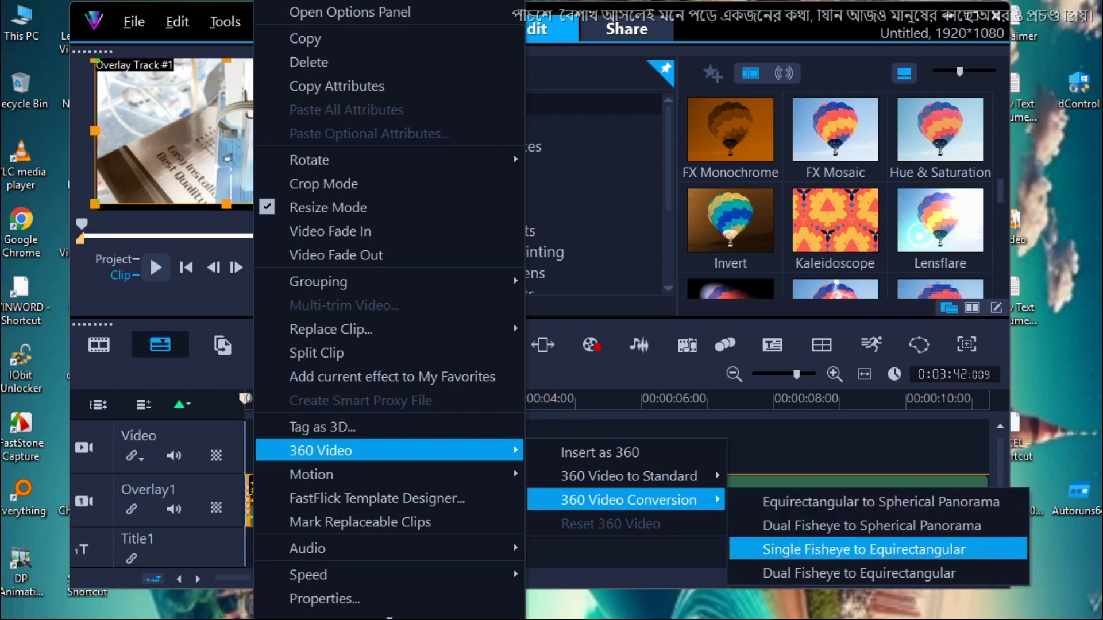
pyautogui.click(716, 163)
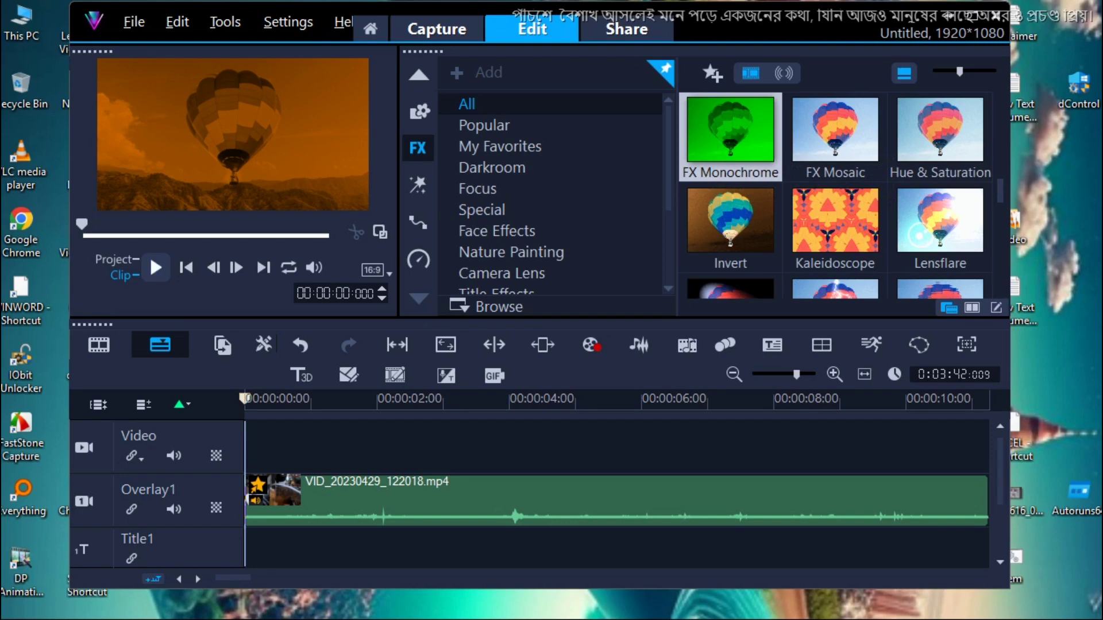
pyautogui.click(155, 267)
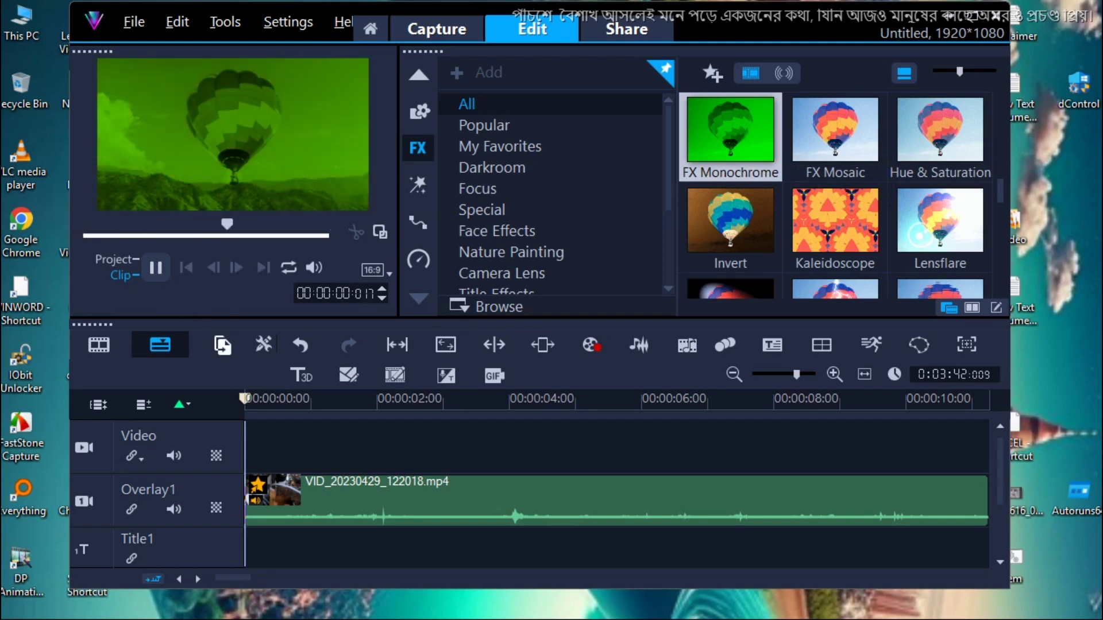
pyautogui.click(337, 499)
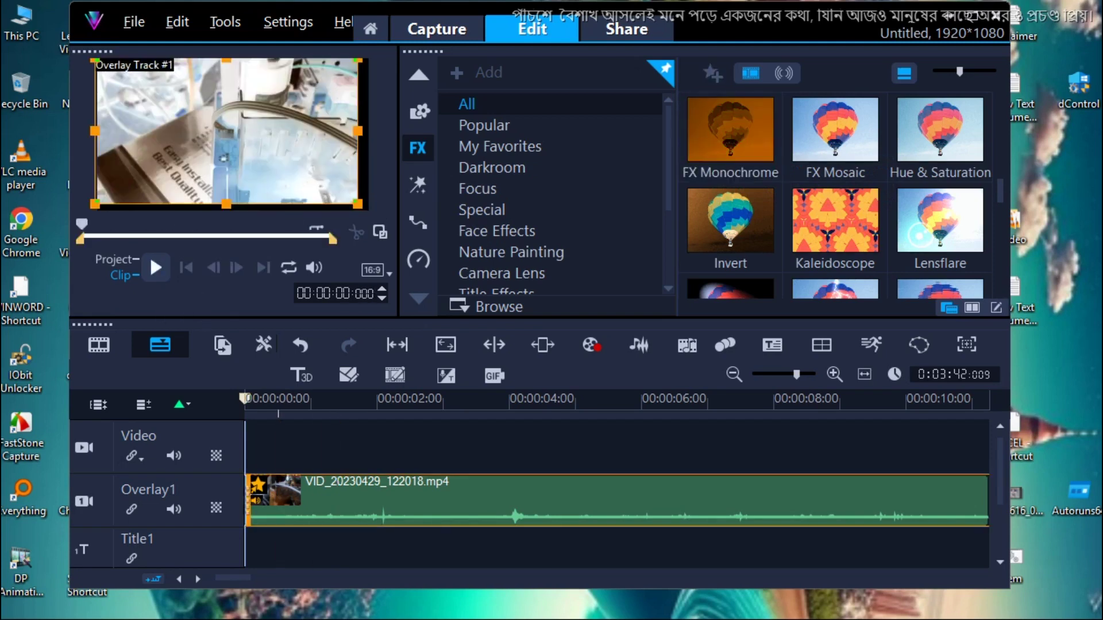
pyautogui.click(155, 268)
pyautogui.click(156, 267)
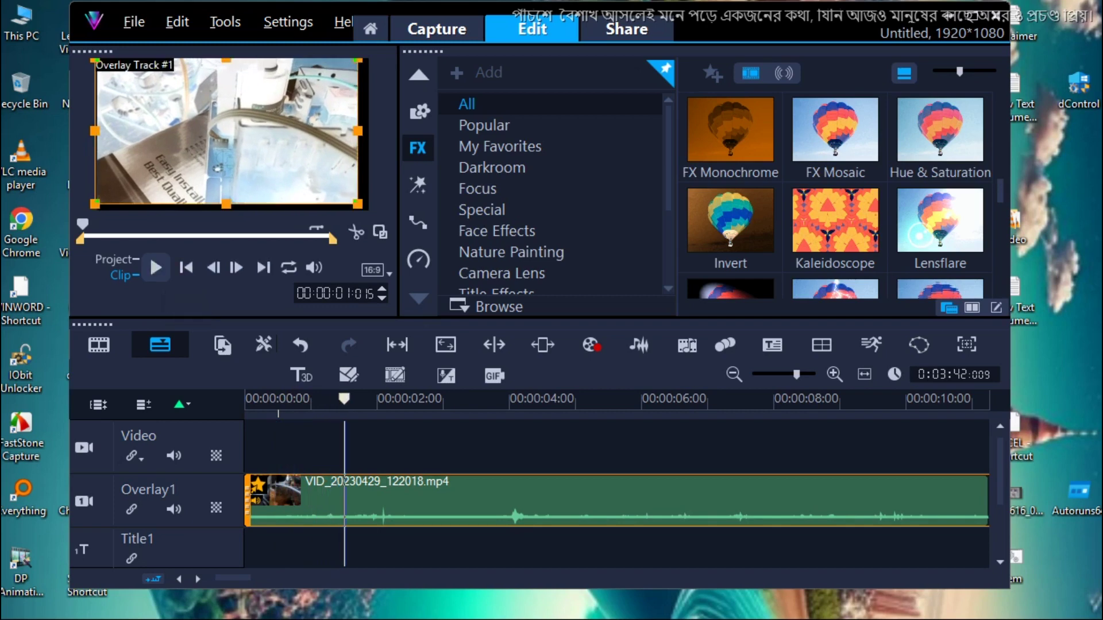
pyautogui.rightClick(495, 500)
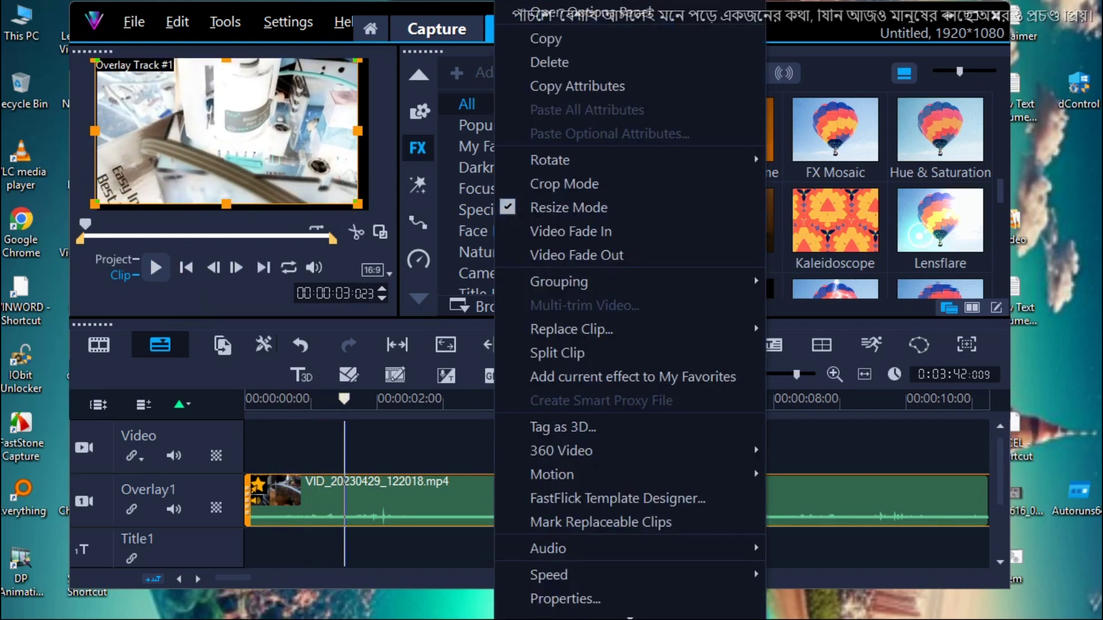
pyautogui.moveTo(549, 549)
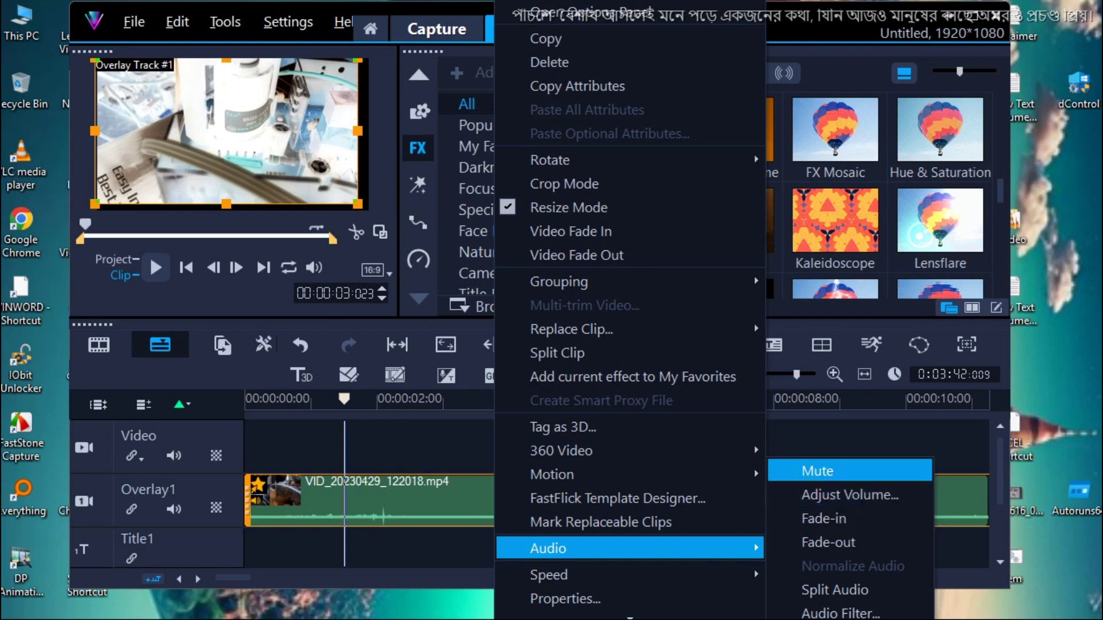
pyautogui.scroll(-1, 835, 610)
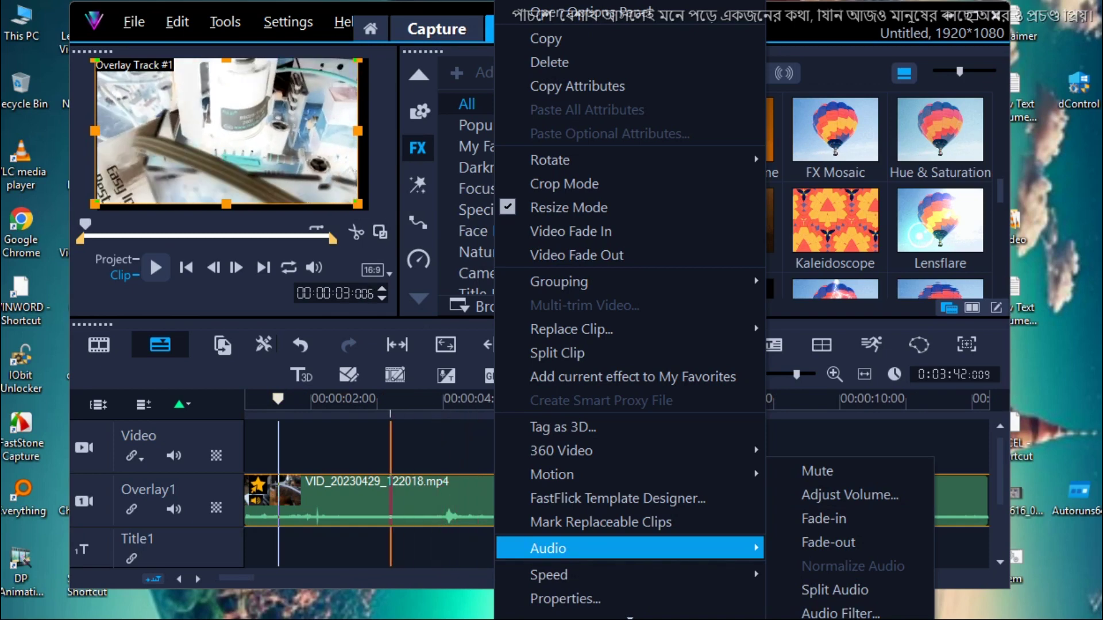
pyautogui.press('Escape')
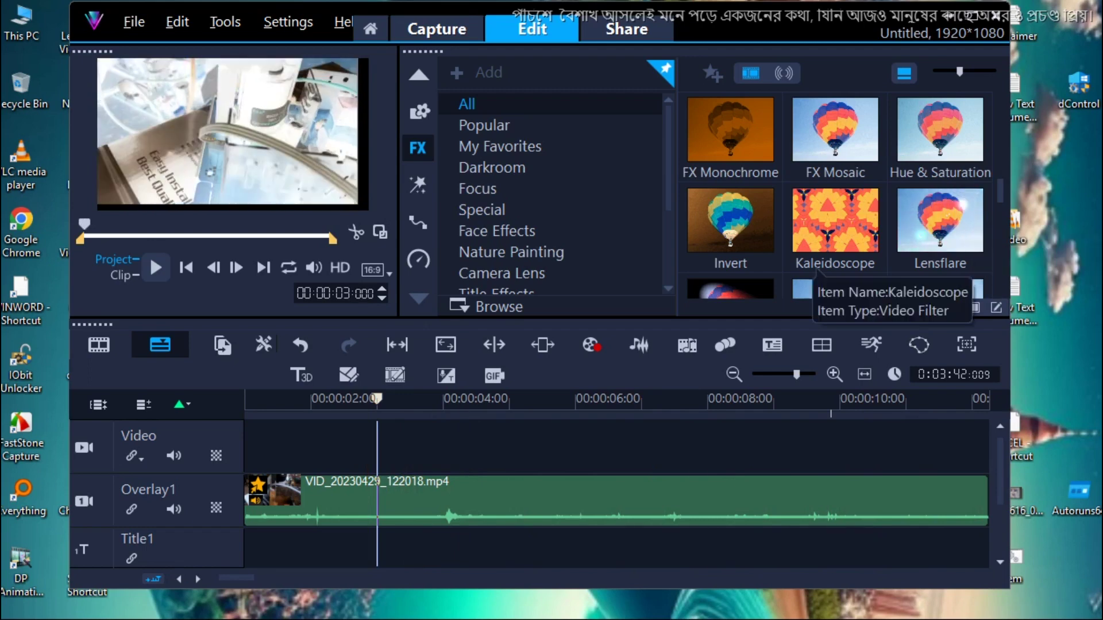
pyautogui.scroll(-1, 729, 271)
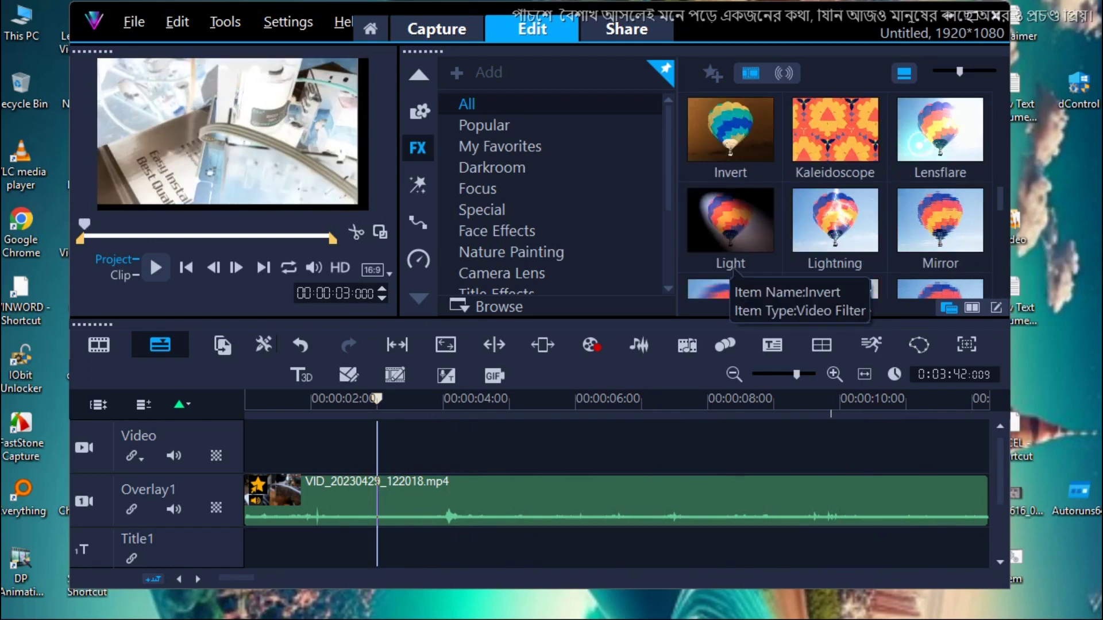
pyautogui.scroll(-1, 742, 265)
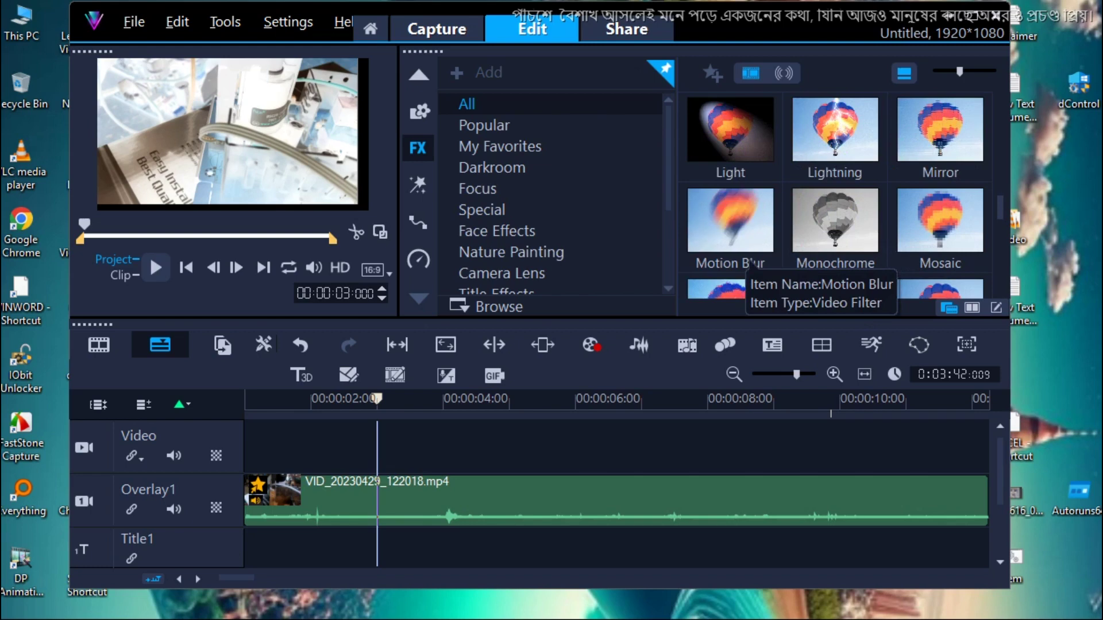
pyautogui.scroll(-2, 714, 260)
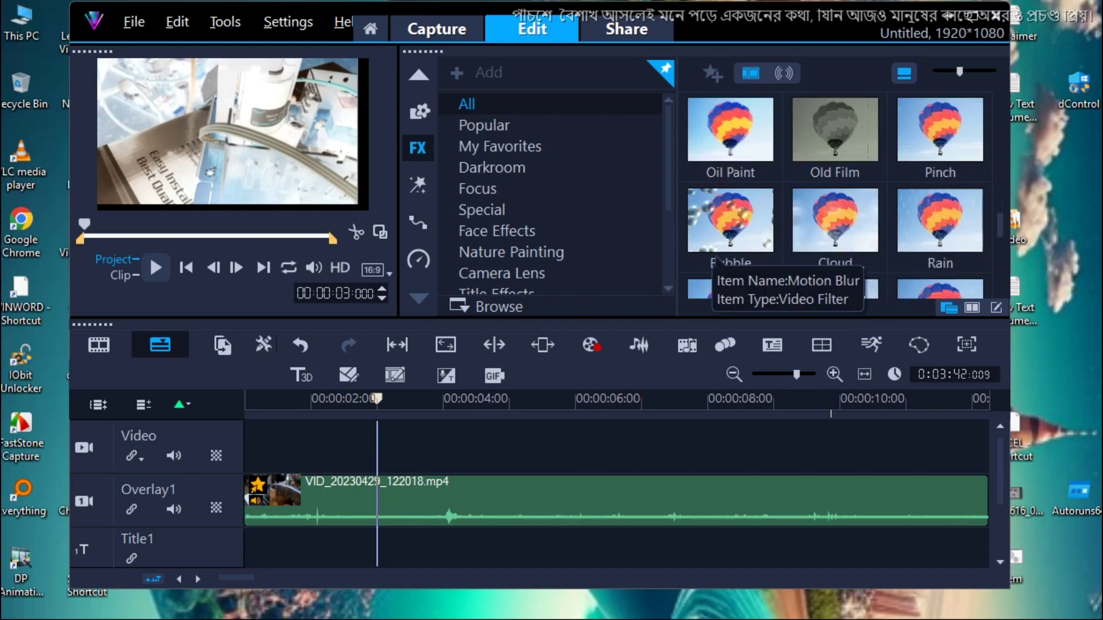
pyautogui.scroll(-1, 724, 242)
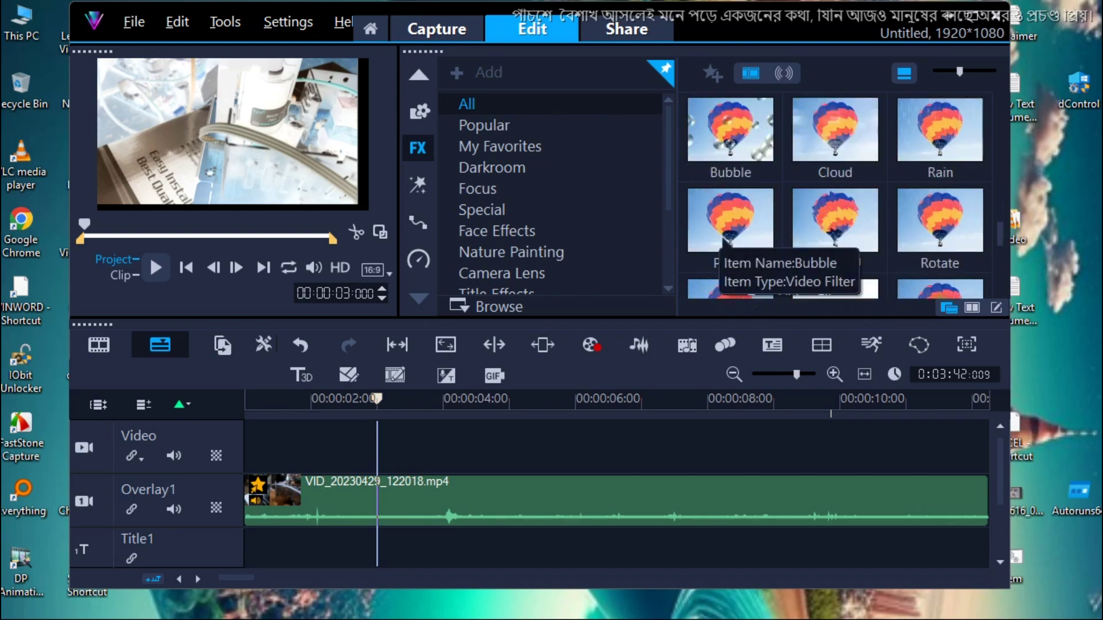
pyautogui.scroll(-2, 725, 241)
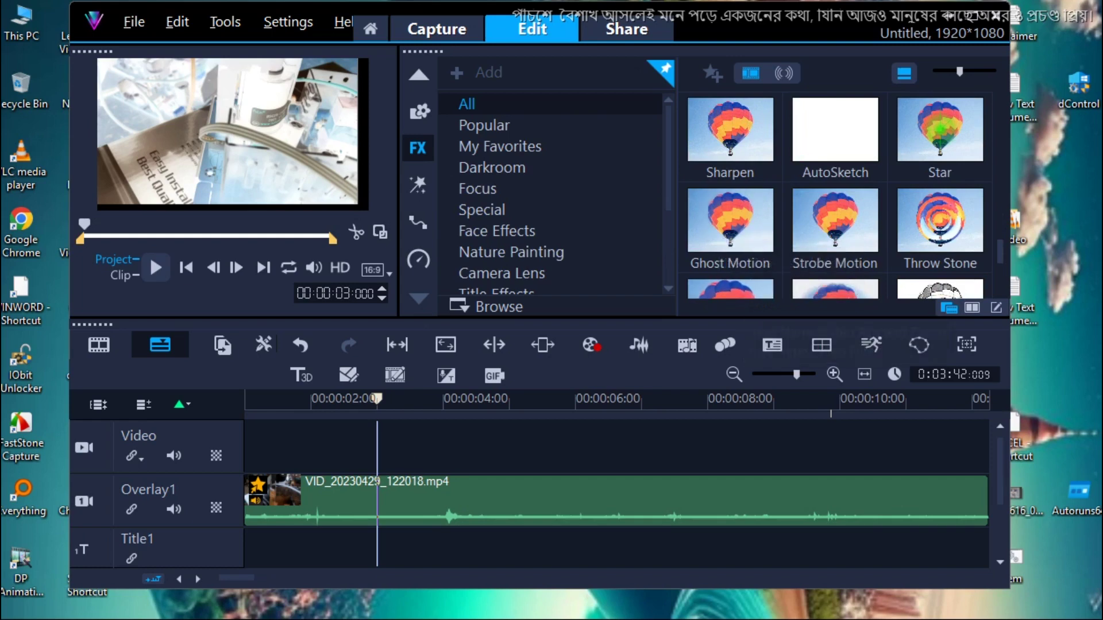
pyautogui.scroll(-2, 745, 251)
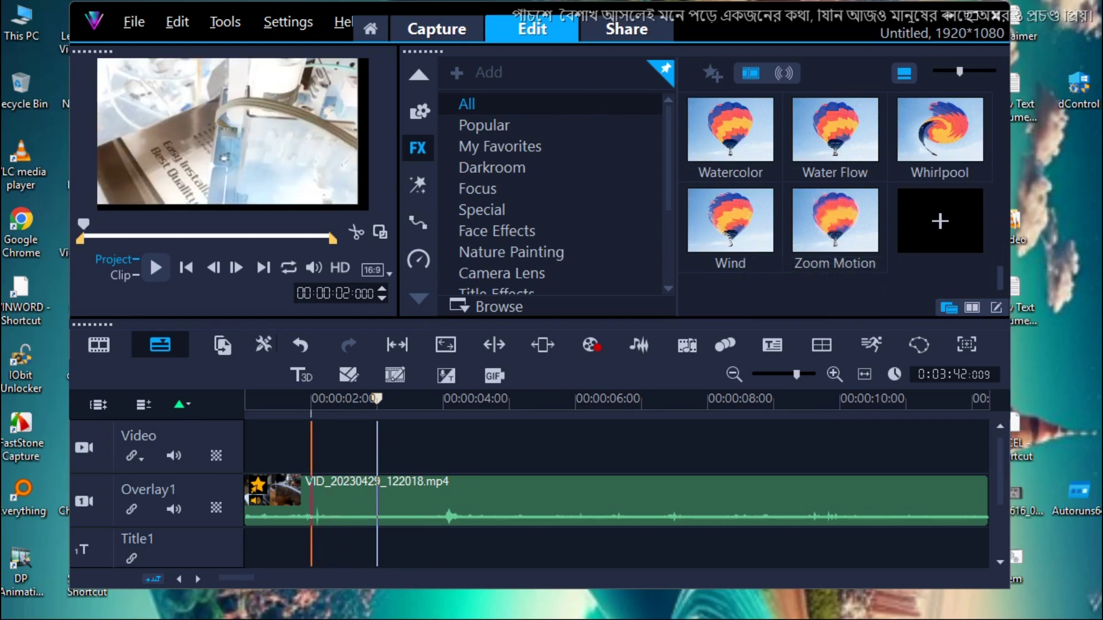
pyautogui.click(747, 233)
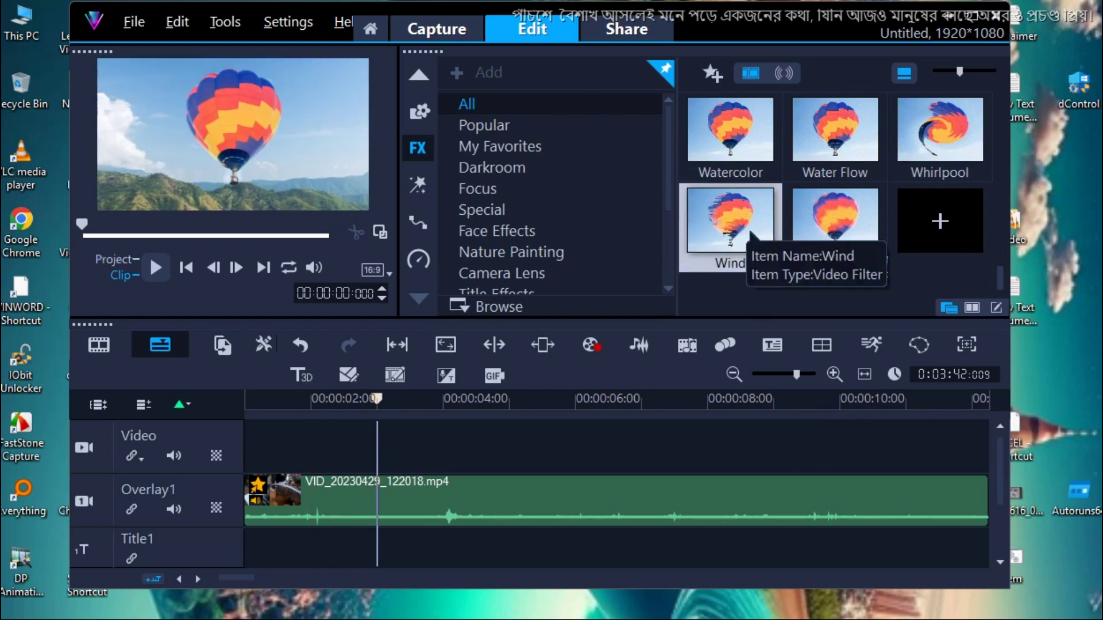
pyautogui.click(265, 494)
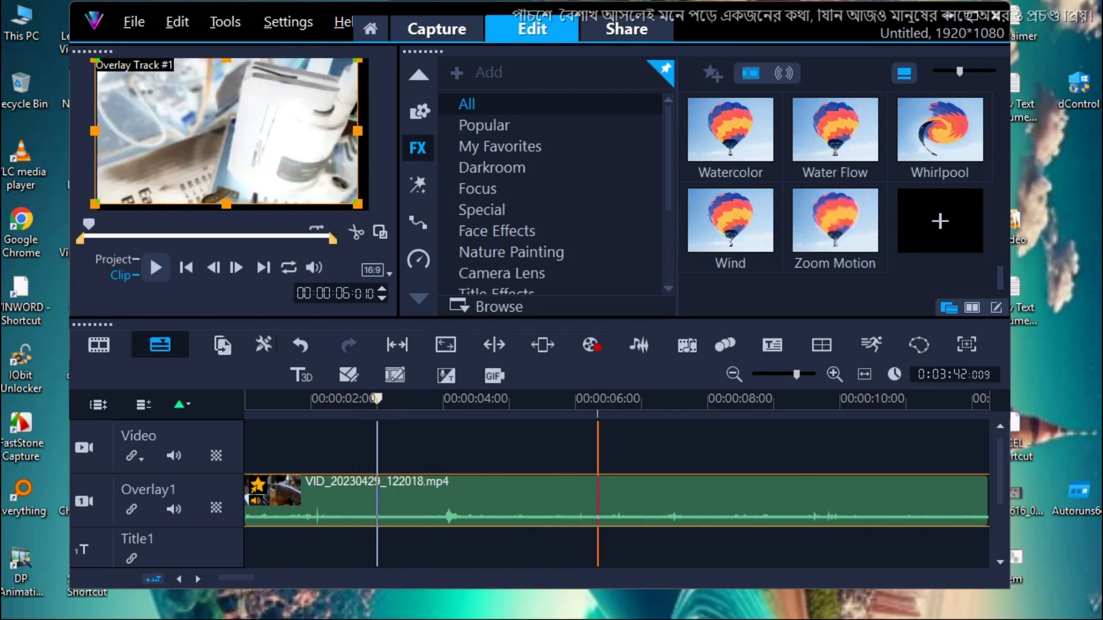
pyautogui.press('space')
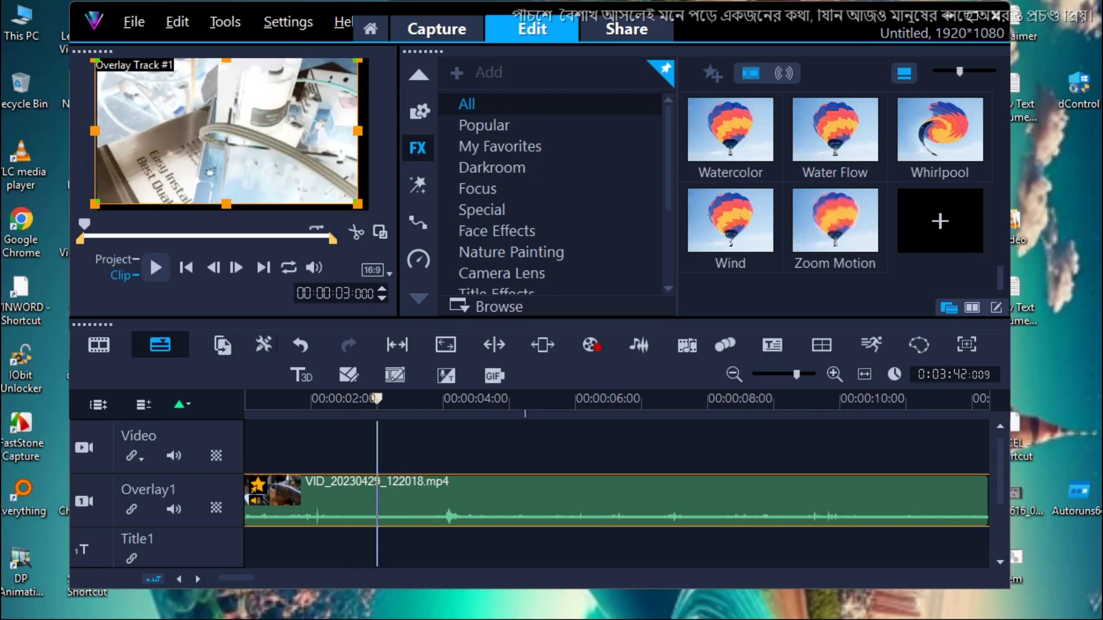
# Browse FX categories My Favorites, Popular and Face Effects to Nature Painting, and preview Oil Paint.
pyautogui.click(488, 151)
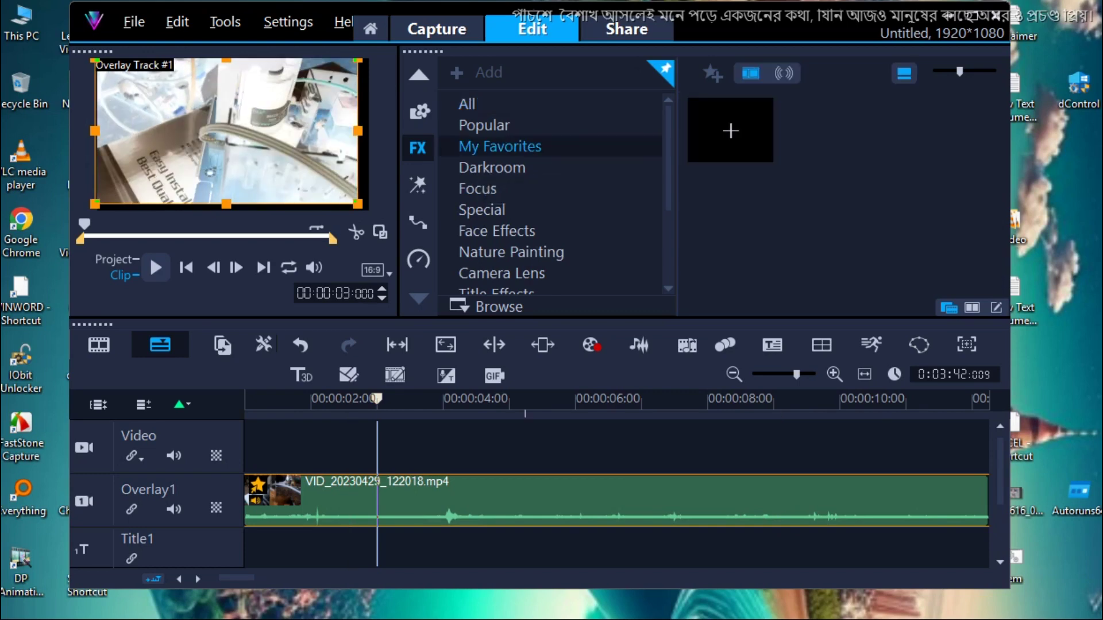
pyautogui.press('Up')
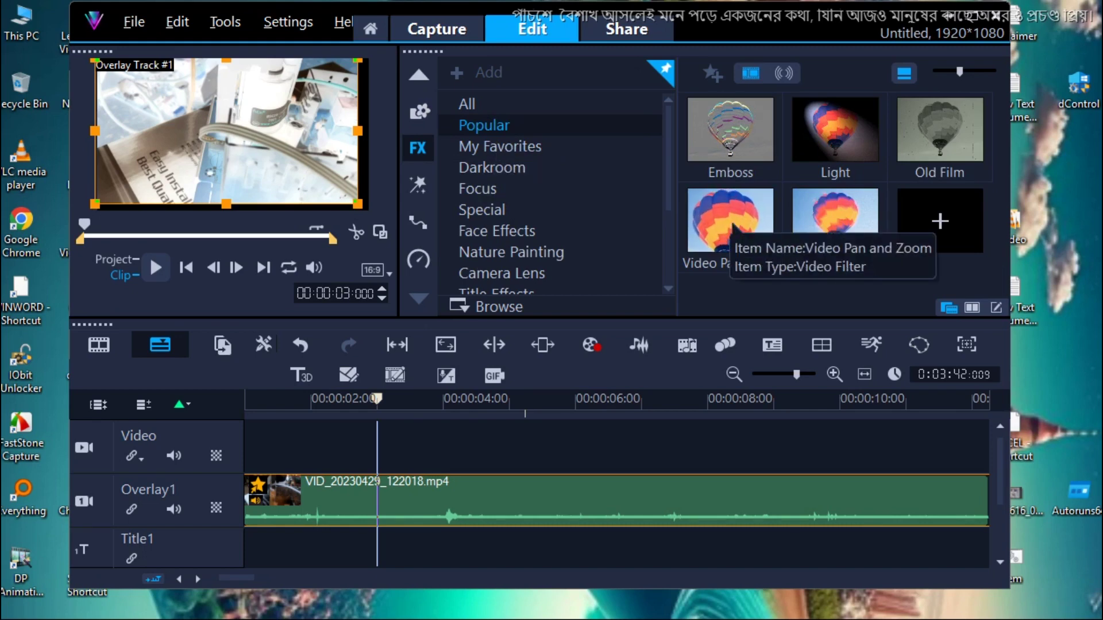
pyautogui.click(498, 232)
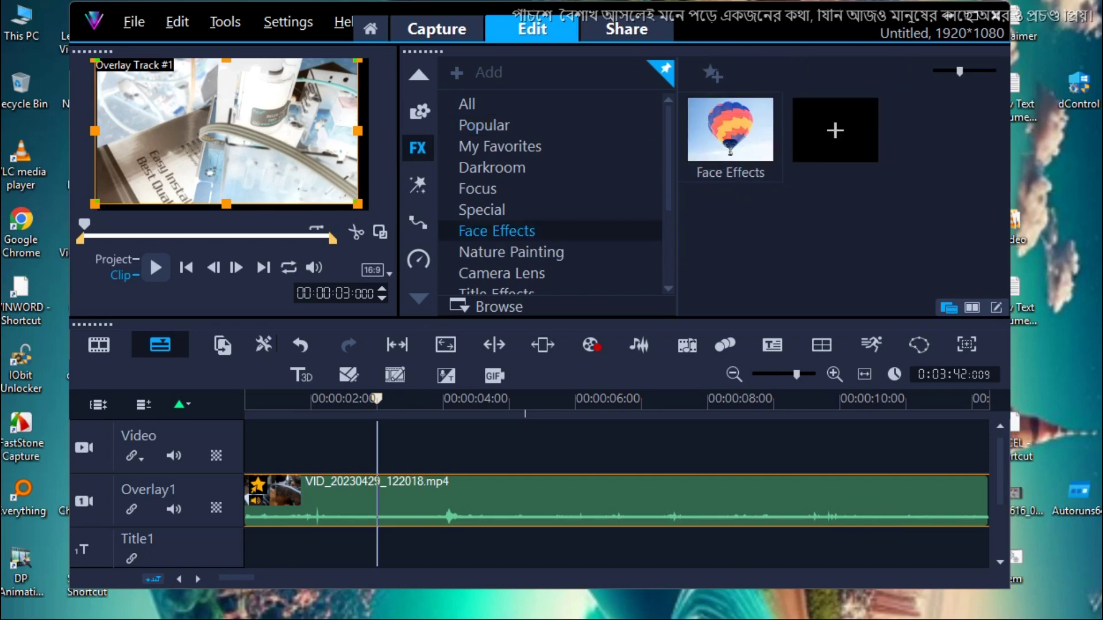
pyautogui.press('Down')
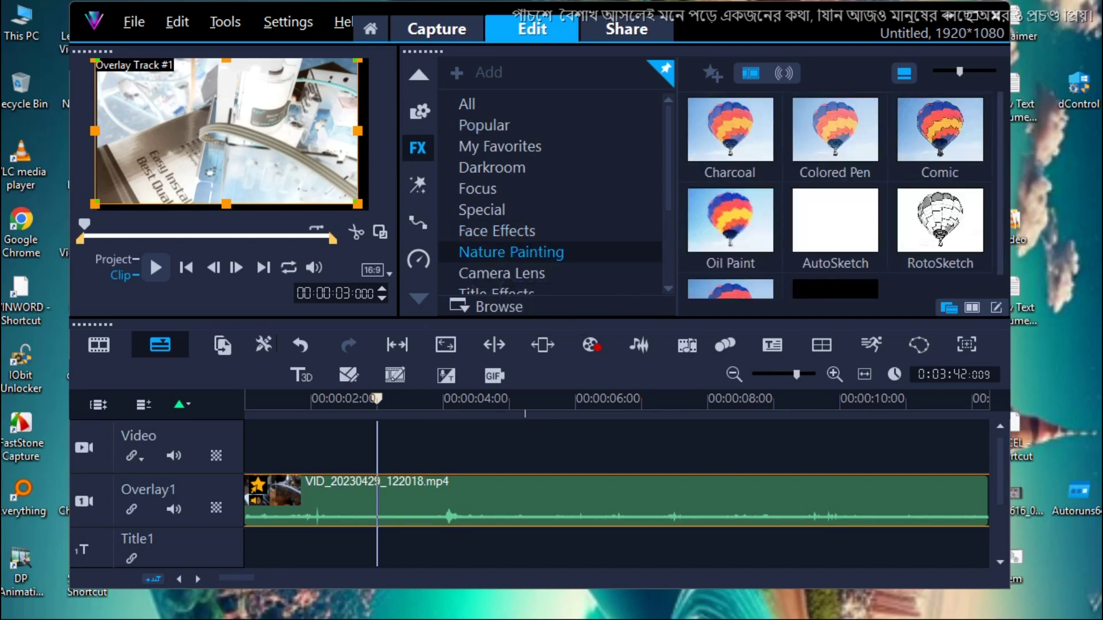
pyautogui.click(755, 227)
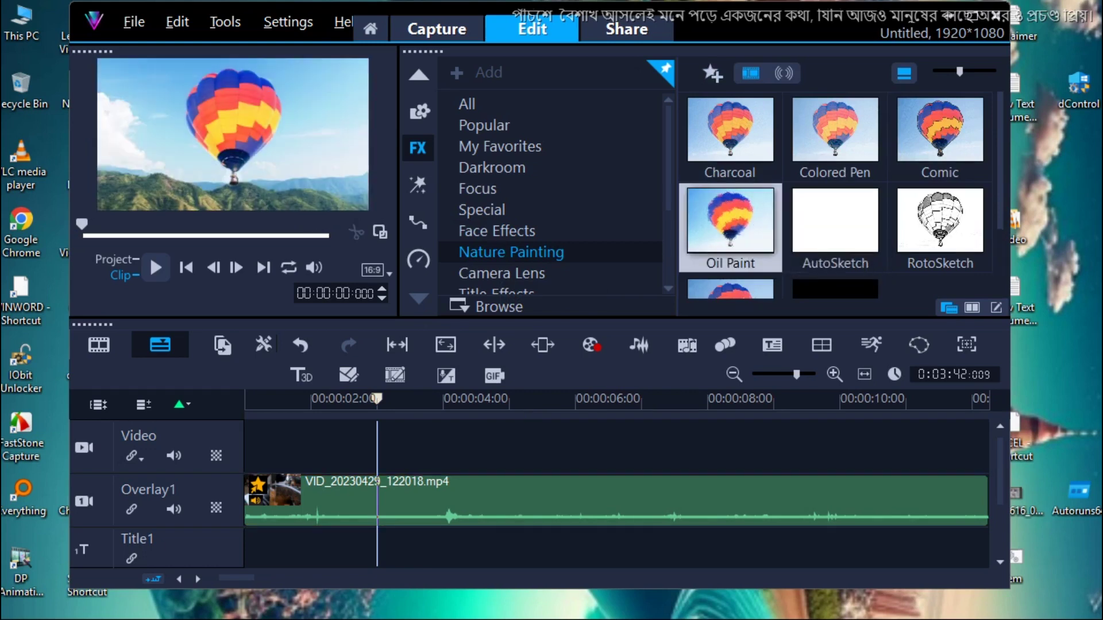
# Drop Oil Paint onto the Overlay1 clip and play the project from near its start.
pyautogui.moveTo(747, 227); pyautogui.dragTo(407, 500)
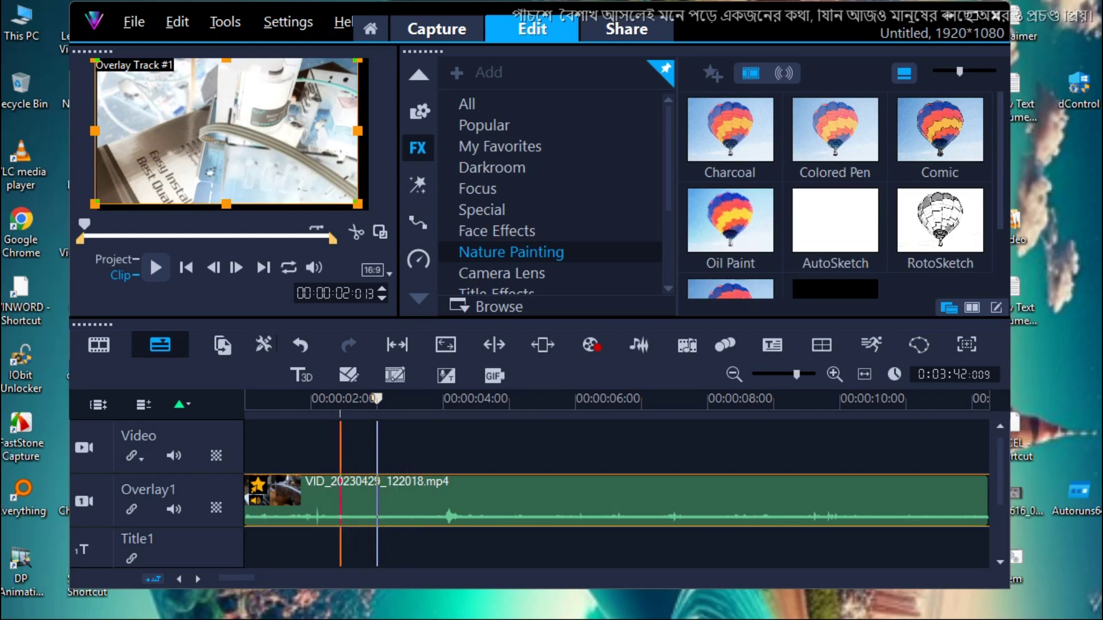
pyautogui.click(284, 425)
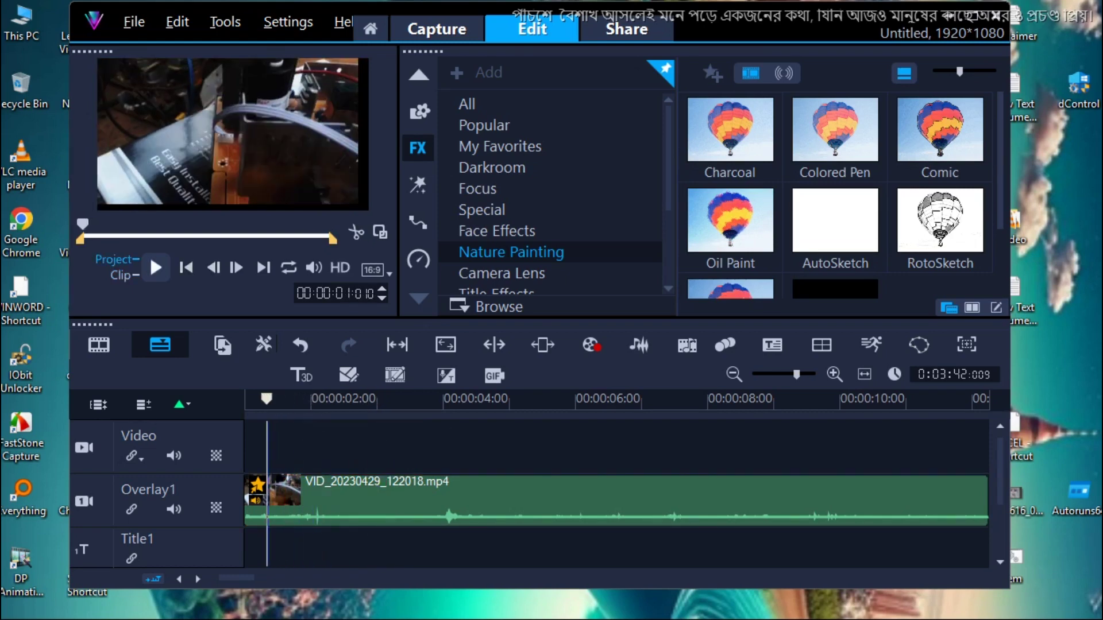
pyautogui.click(156, 267)
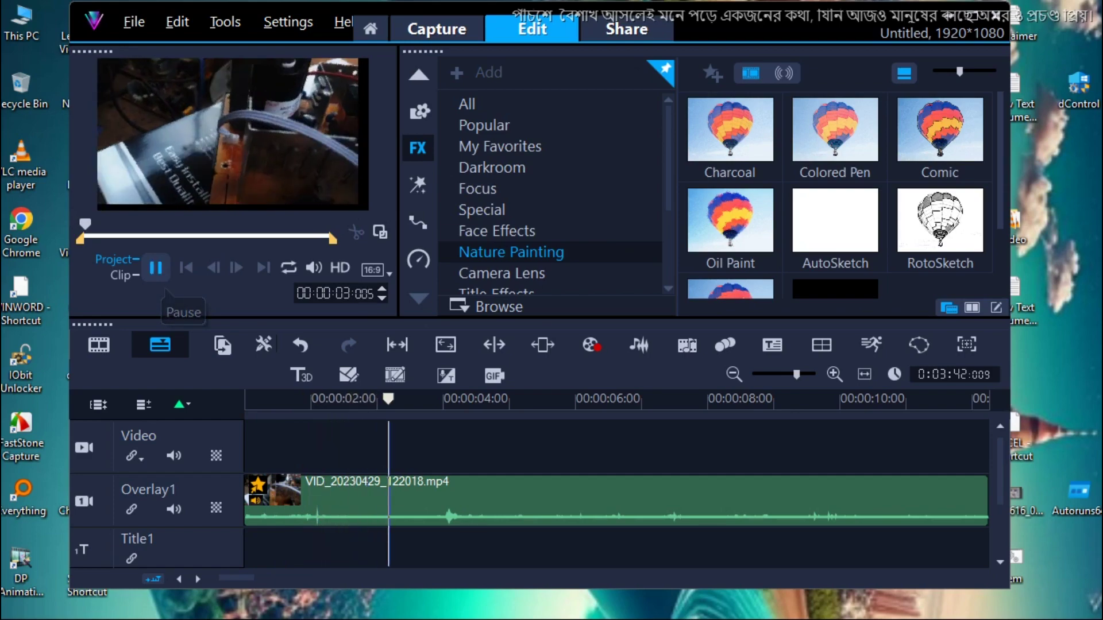